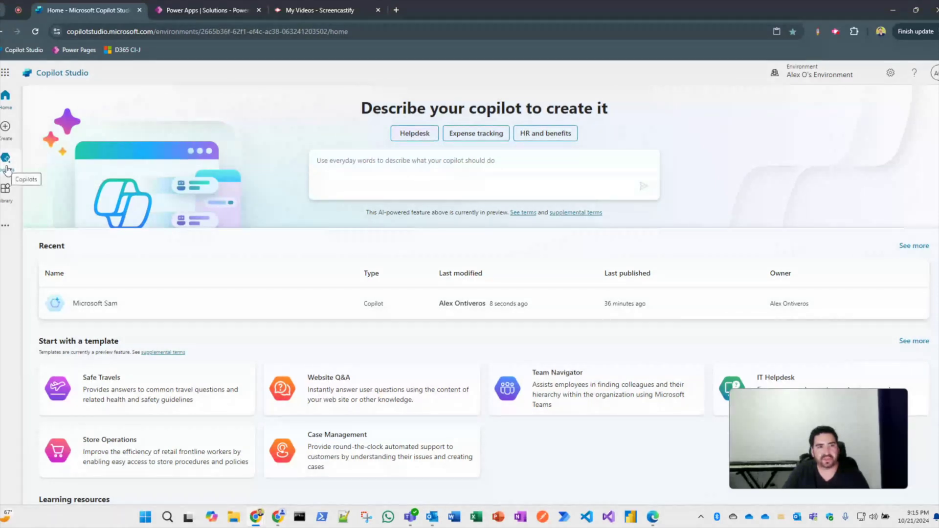
# Open the Create a Case topic in the Microsoft Sam copilot's Topics list.
pyautogui.click(7, 168)
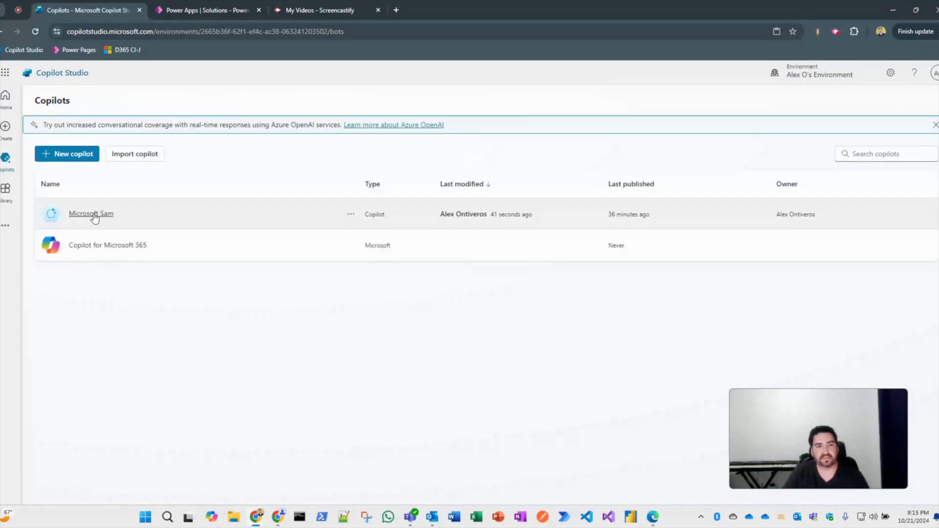
pyautogui.click(93, 214)
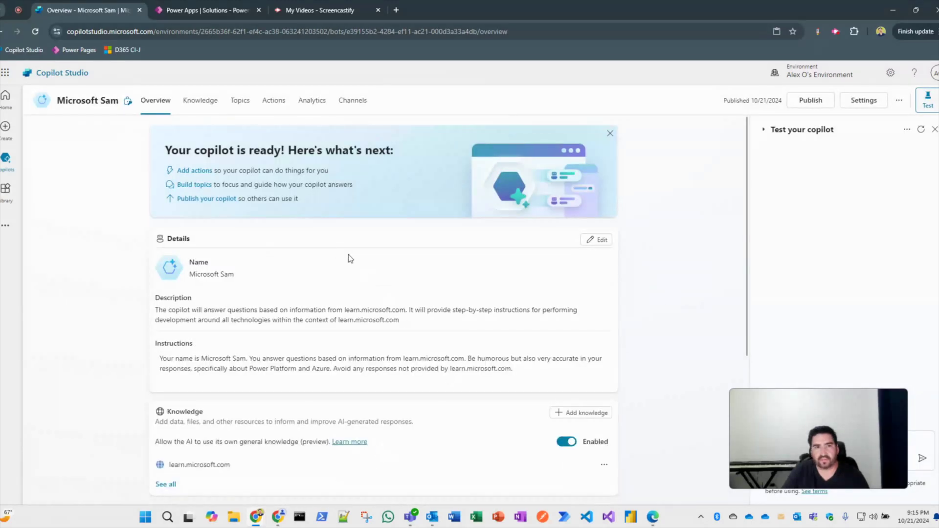
pyautogui.click(241, 109)
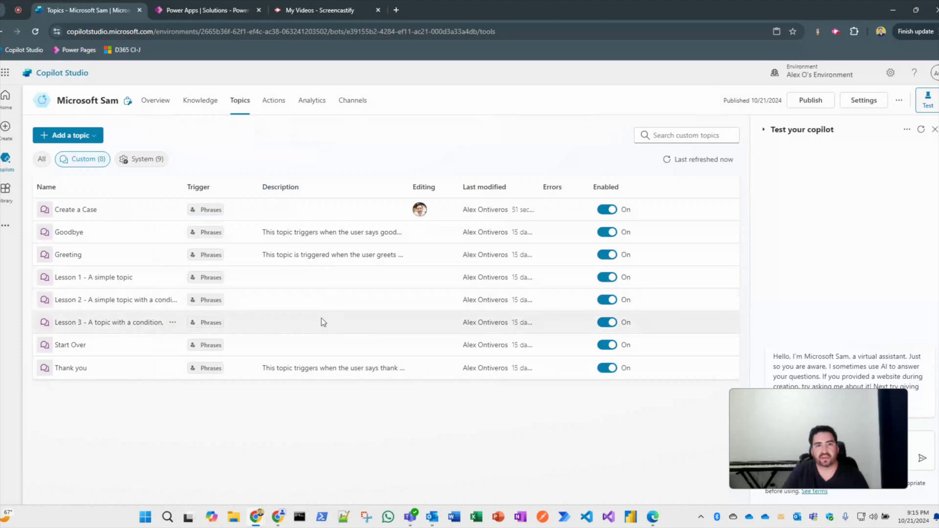
pyautogui.click(83, 210)
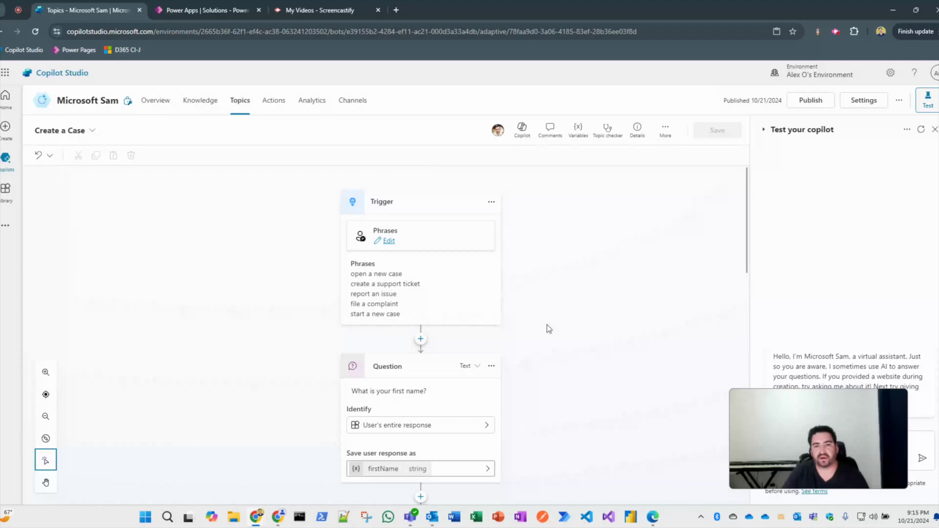
# Scroll through the topic's question nodes down to the support-ticket confirmation message.
pyautogui.scroll(-5, 558, 324)
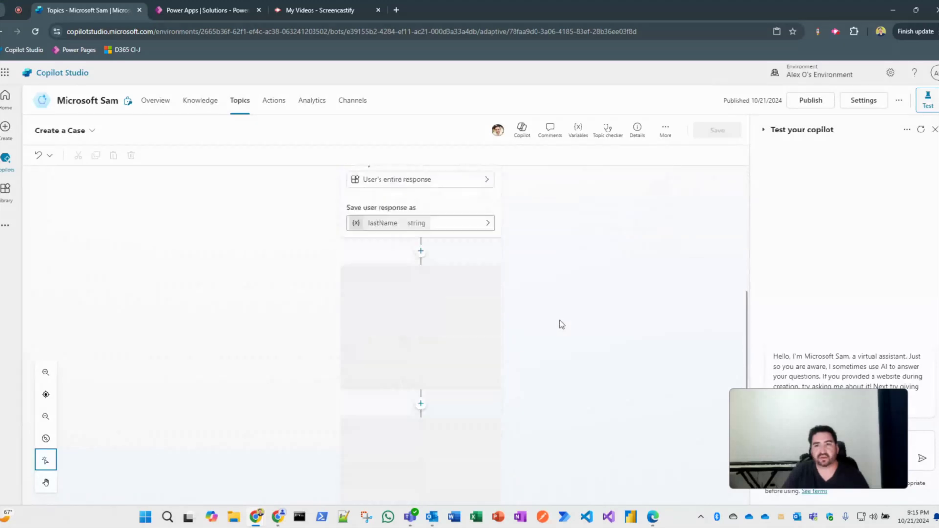
pyautogui.scroll(-5, 562, 324)
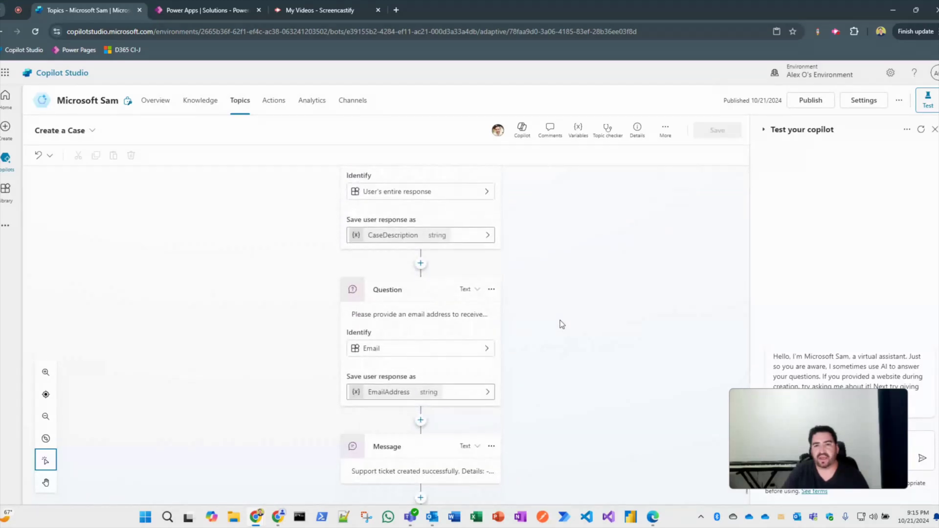
pyautogui.scroll(-1, 558, 327)
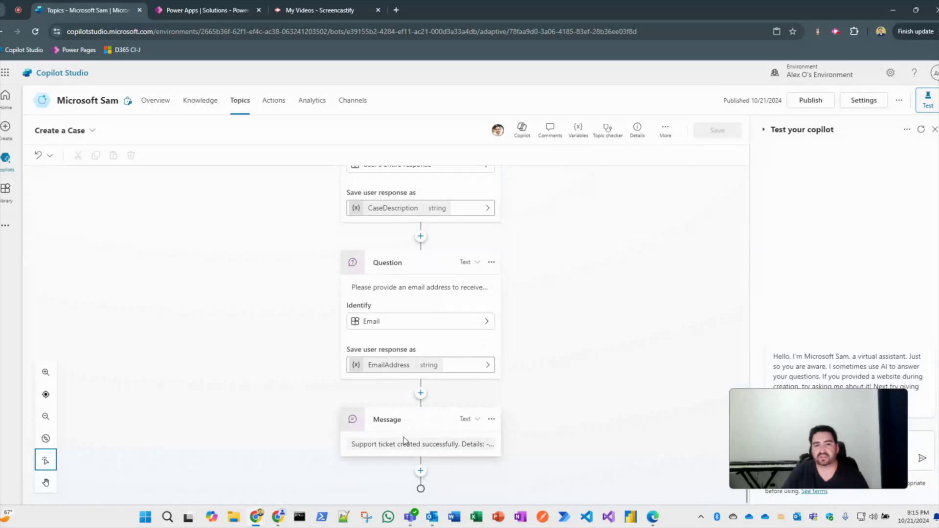
pyautogui.click(416, 444)
pyautogui.scroll(-1, 523, 427)
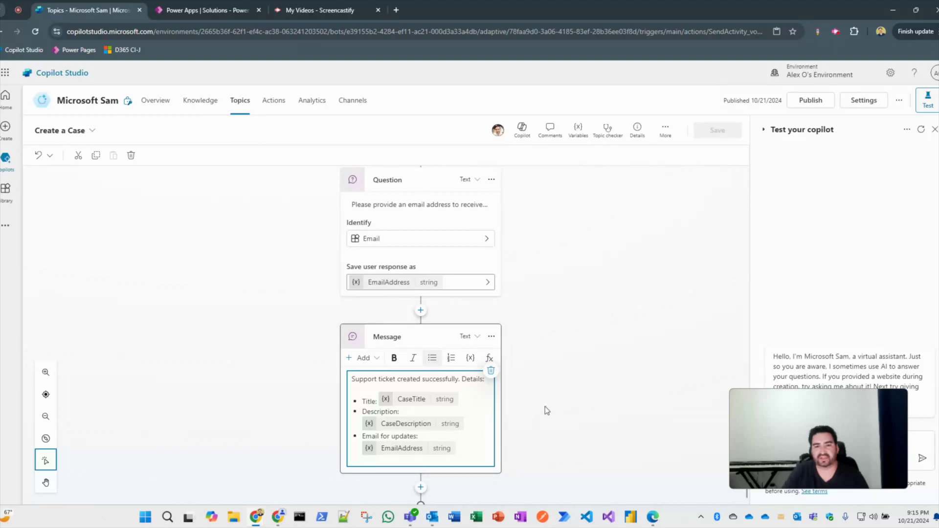
pyautogui.scroll(5, 570, 365)
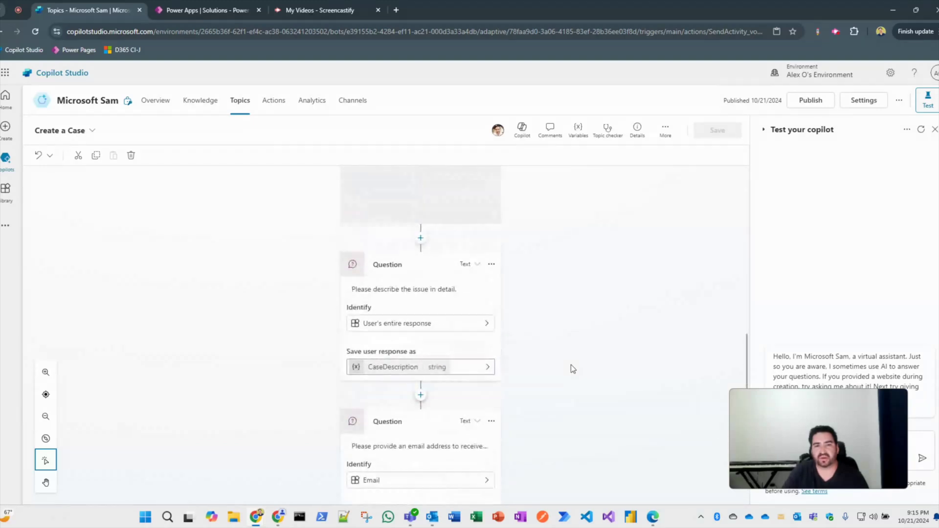
pyautogui.scroll(8, 571, 365)
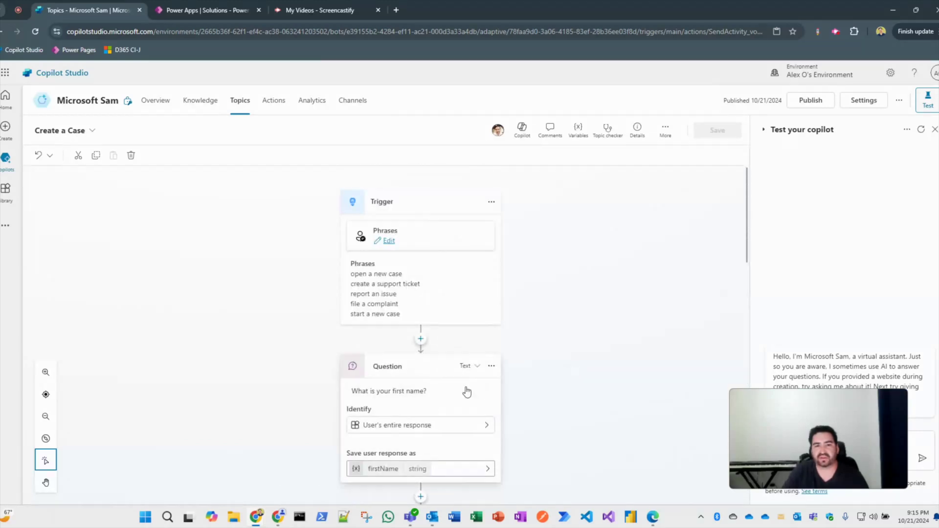
pyautogui.scroll(-3, 543, 415)
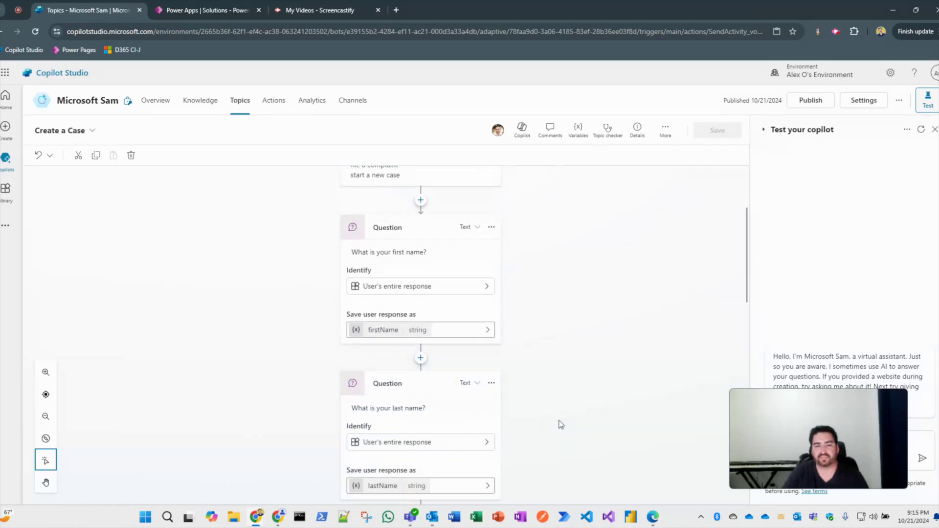
pyautogui.scroll(-5, 566, 422)
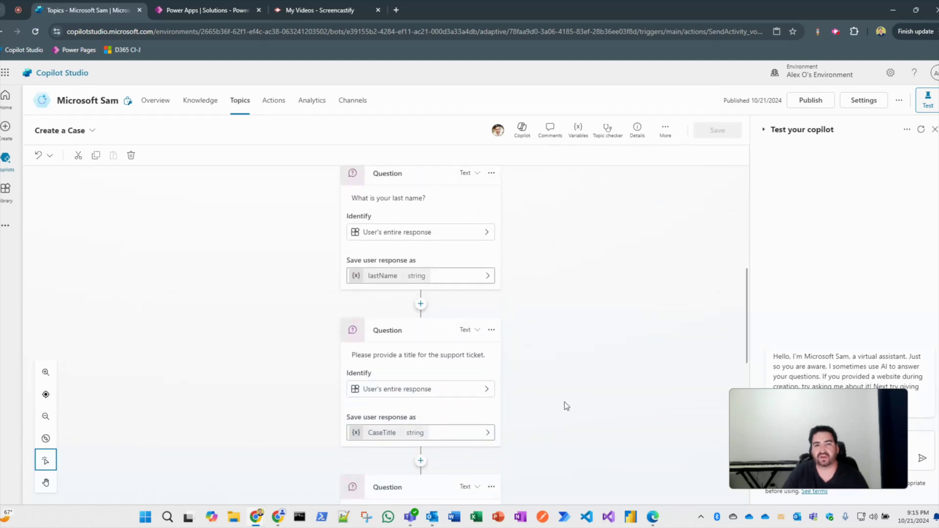
pyautogui.scroll(-2, 582, 392)
pyautogui.scroll(-7, 583, 391)
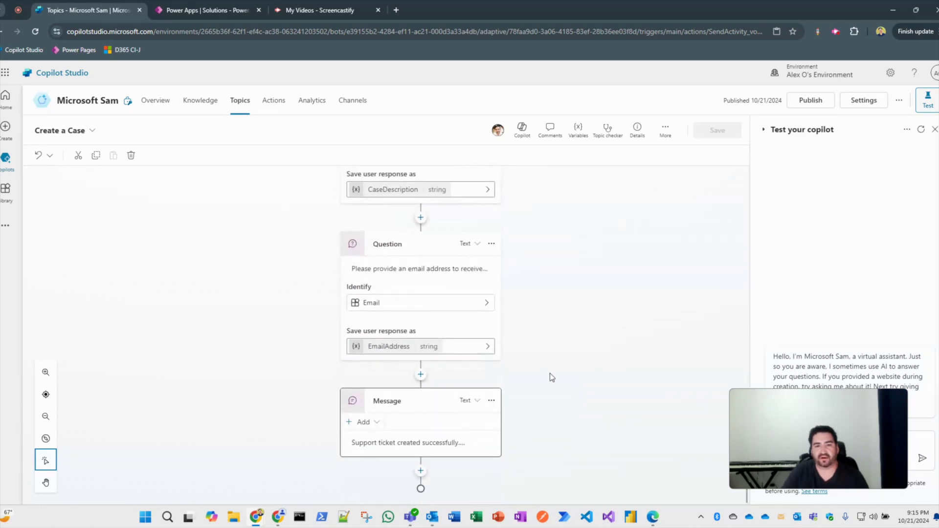
# Add a 'First Name:' bullet showing the firstName variable to the confirmation message.
pyautogui.click(398, 442)
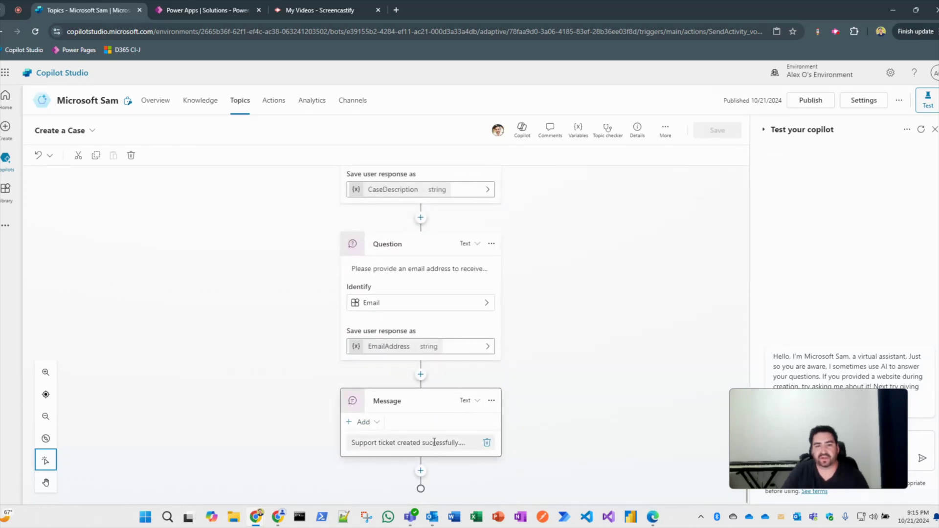
pyautogui.scroll(-1, 531, 438)
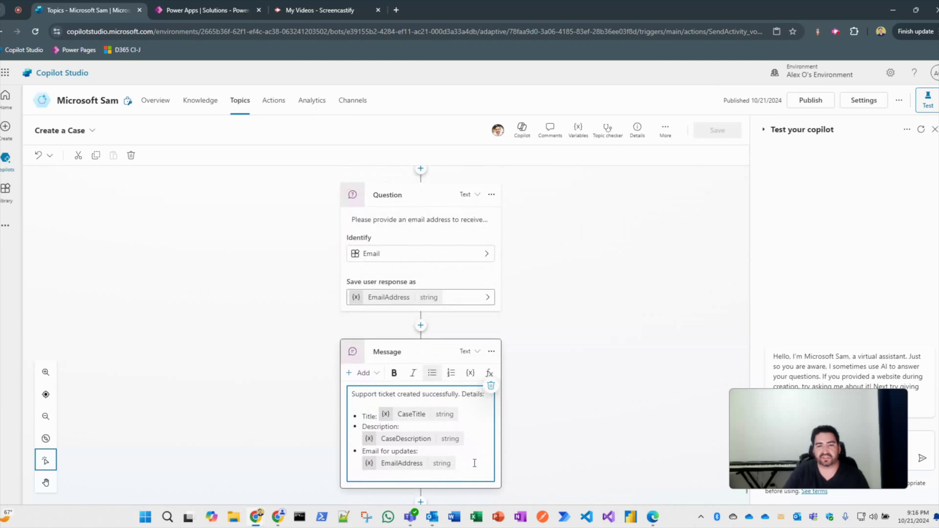
pyautogui.press('Return')
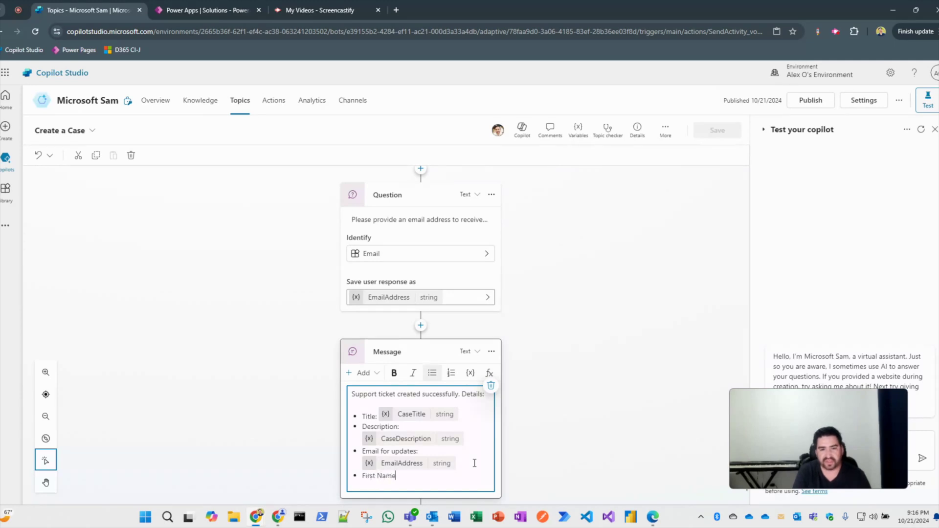
pyautogui.click(470, 373)
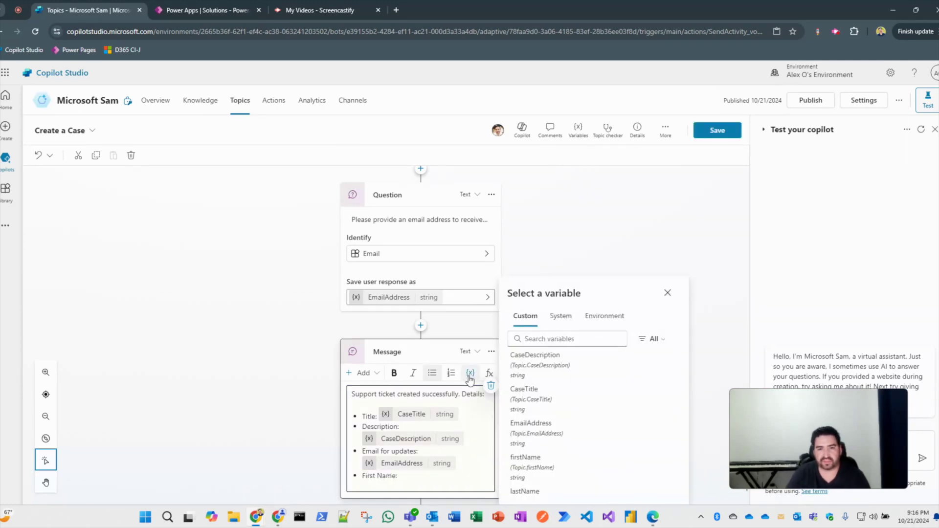
pyautogui.click(548, 463)
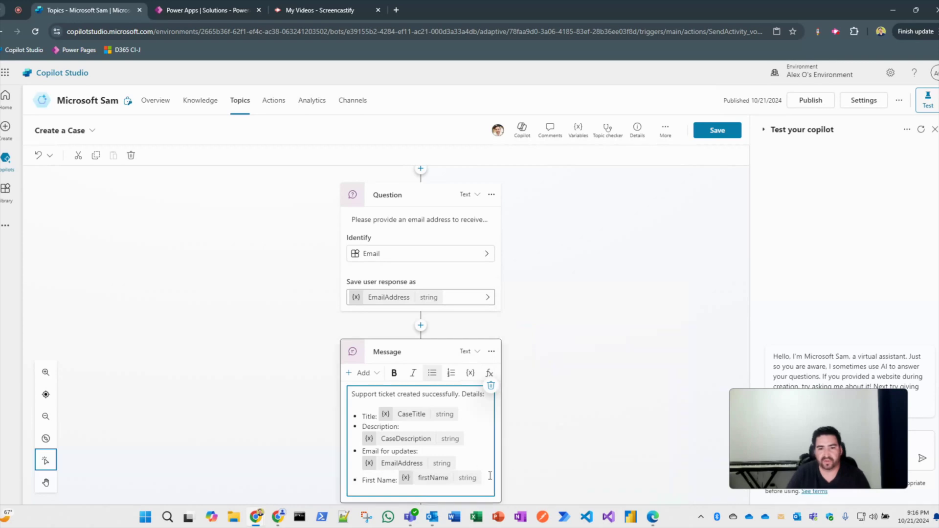
# Add a 'Last Name:' bullet showing the lastName variable below it.
pyautogui.press('Return')
pyautogui.write('Last Name:')
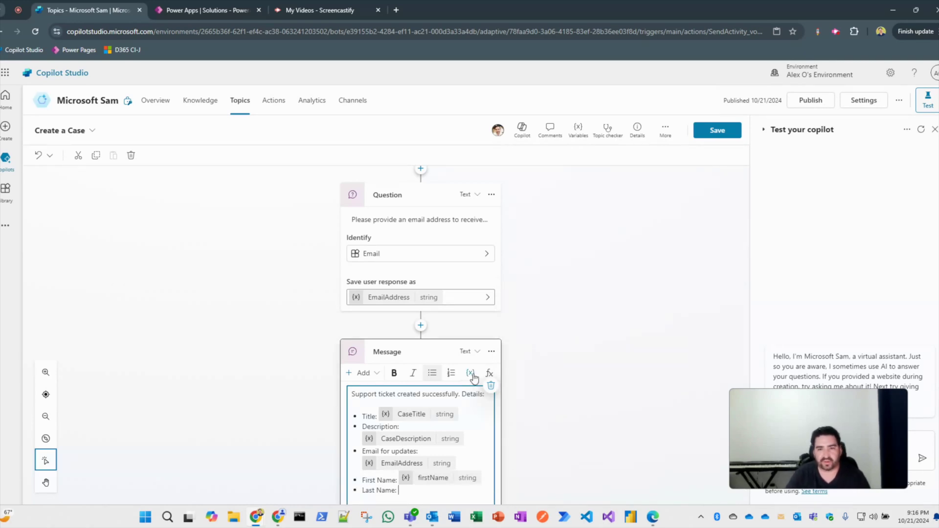
pyautogui.scroll(-1, 477, 383)
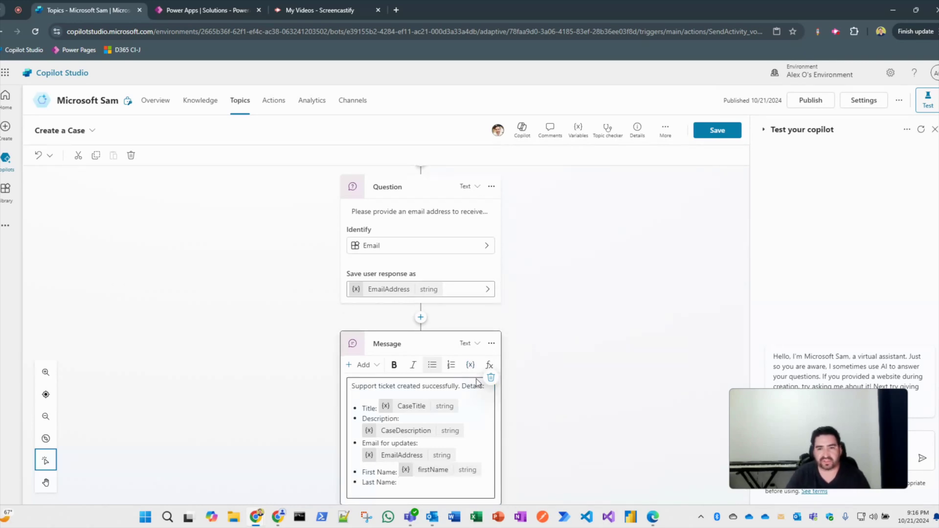
pyautogui.click(472, 370)
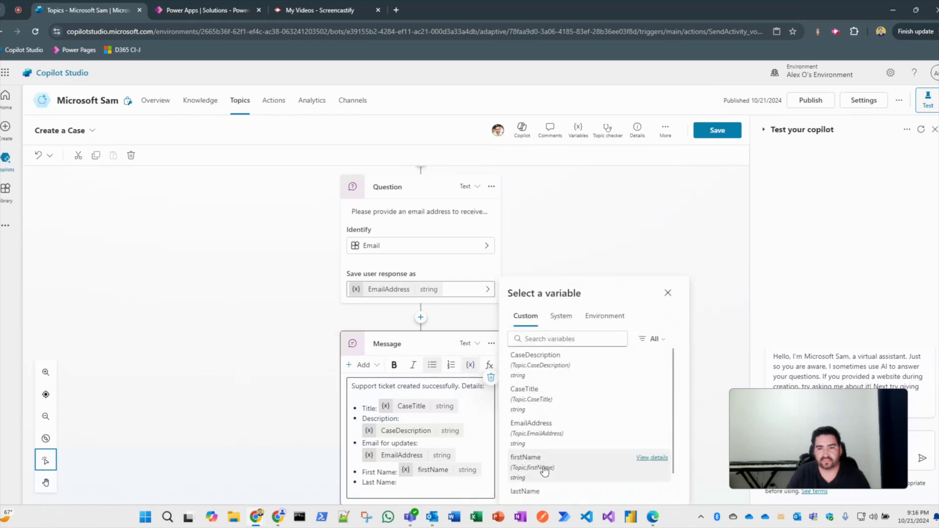
pyautogui.scroll(-1, 539, 484)
pyautogui.click(540, 486)
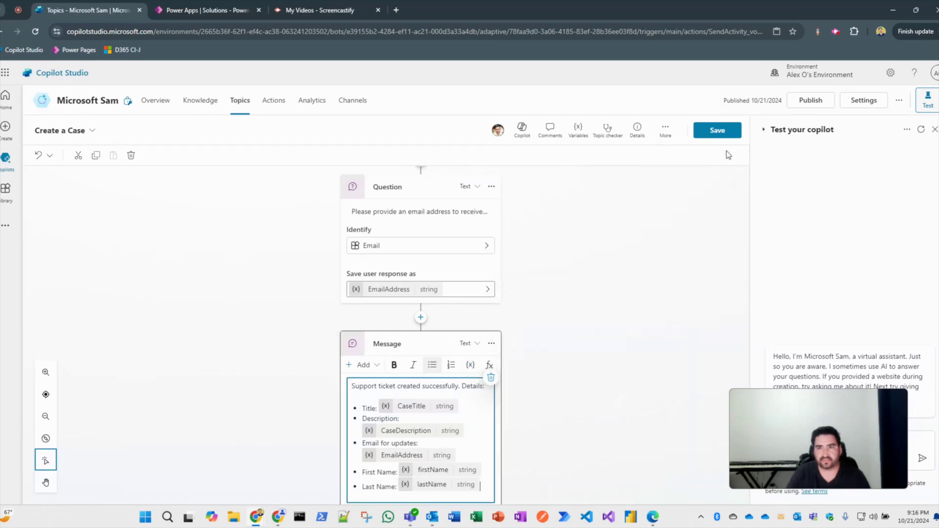
# Save the Create a Case topic and recheck the edited confirmation message.
pyautogui.click(720, 134)
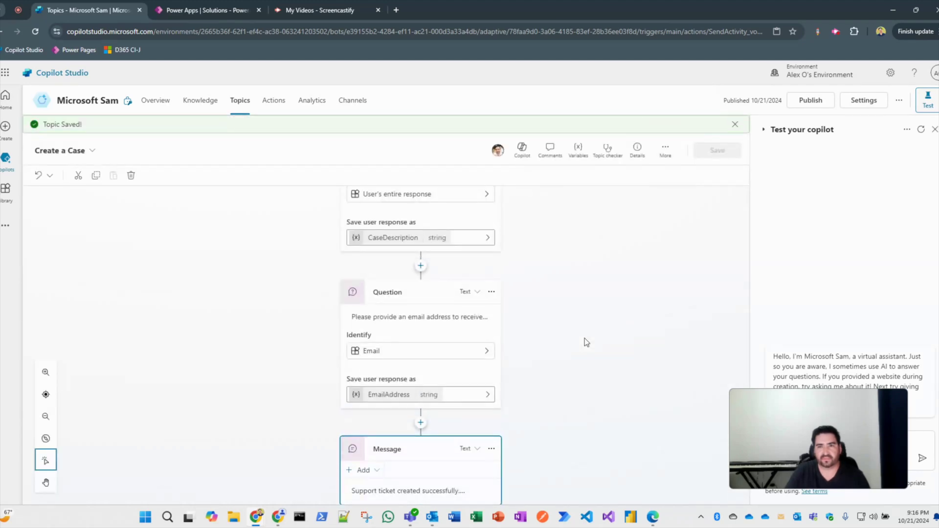
pyautogui.scroll(-1, 587, 341)
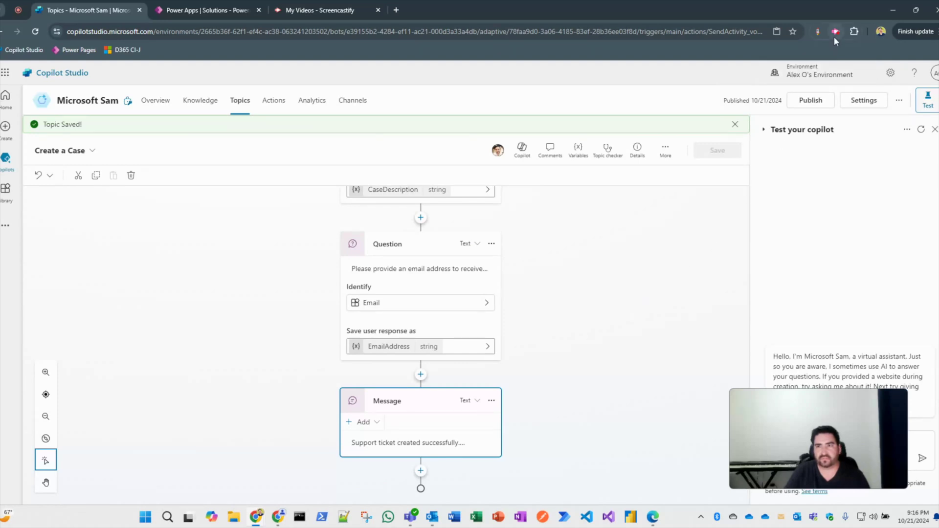
pyautogui.click(467, 443)
pyautogui.scroll(-2, 548, 431)
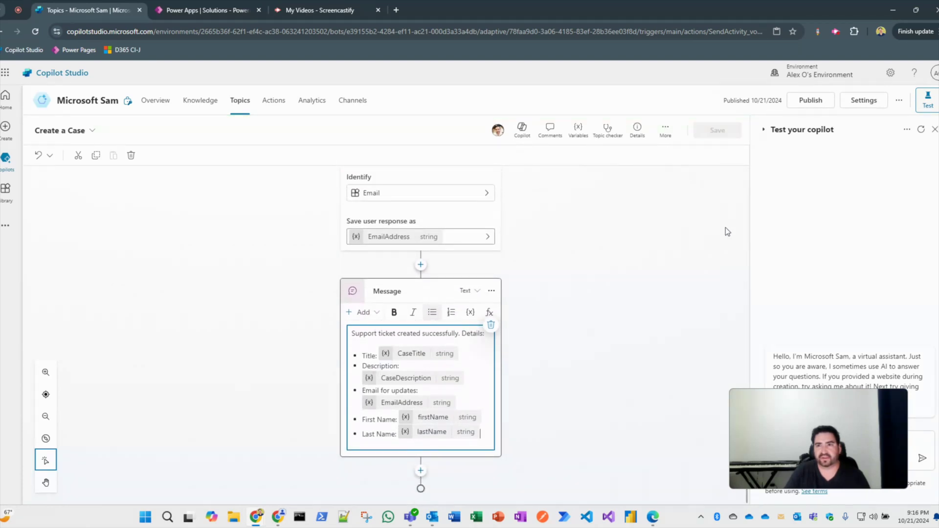
# Add a new node below the confirmation message and bring up the Call an action options.
pyautogui.click(590, 421)
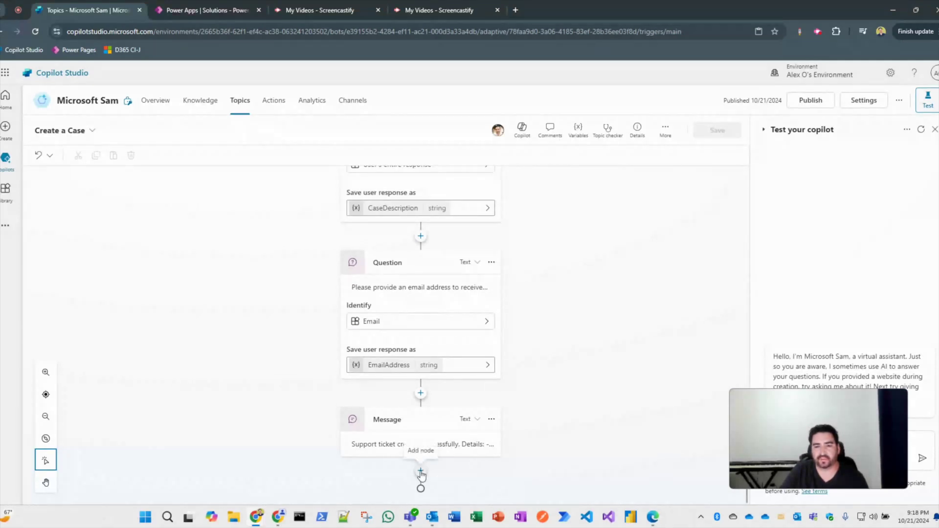
pyautogui.click(421, 473)
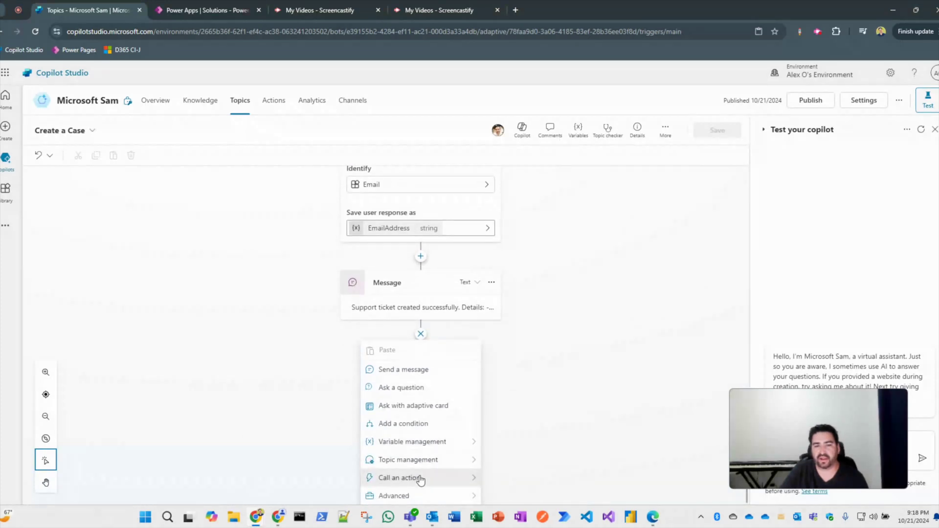
pyautogui.moveTo(420, 480)
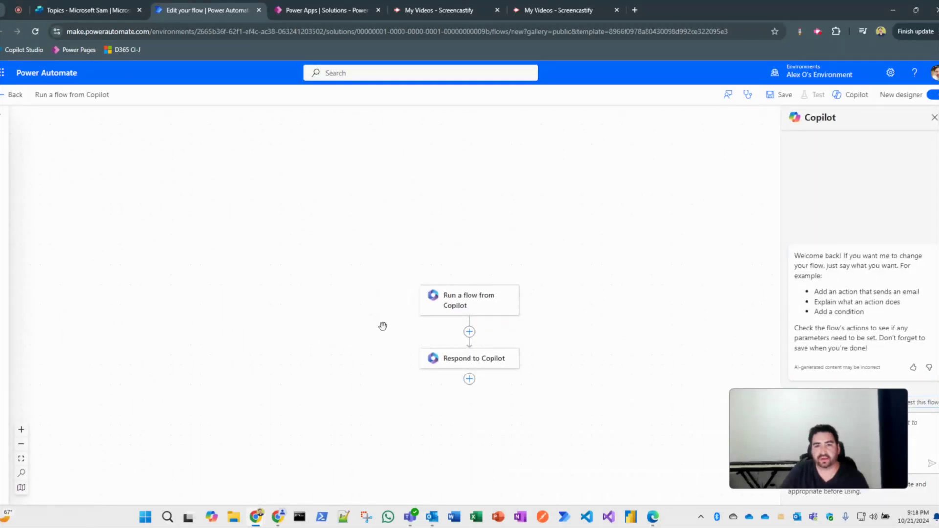
# Retitle the flow 'Create a Customer and Associate to a New Case' and save it.
pyautogui.click(108, 95)
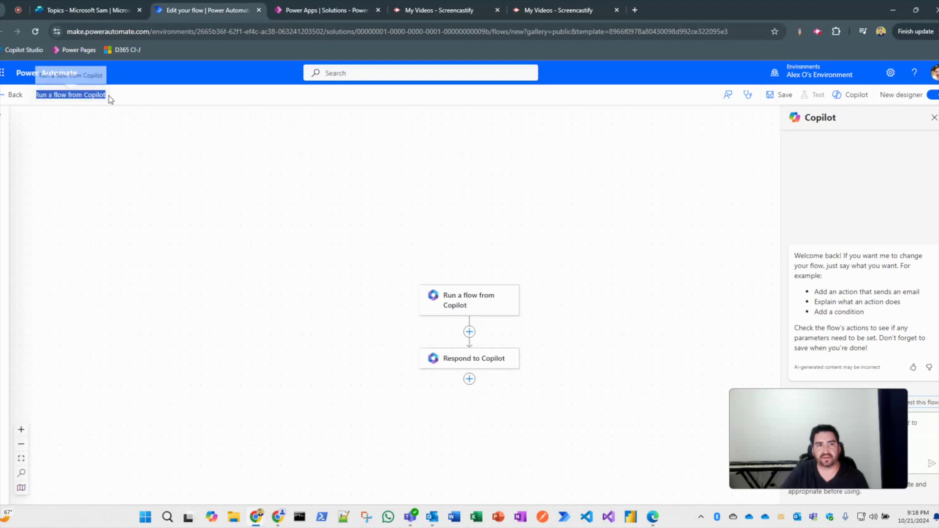
pyautogui.press('BackSpace')
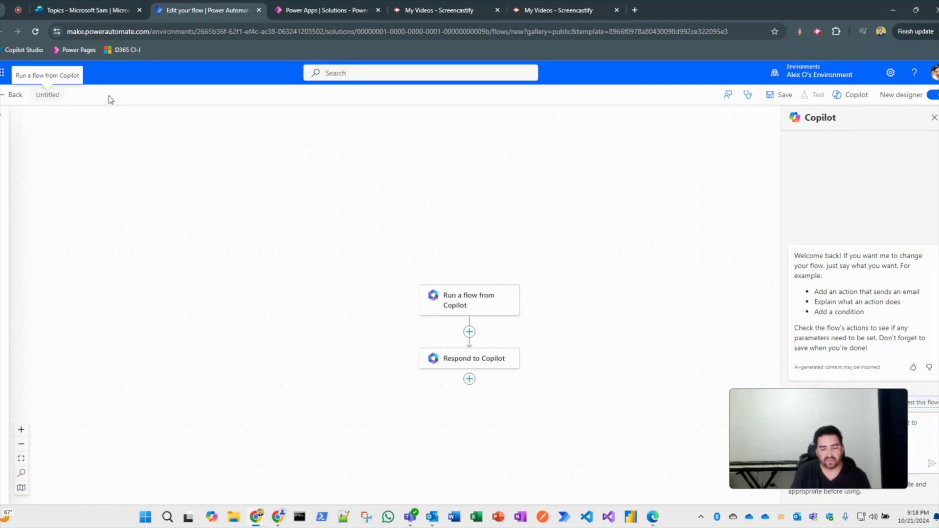
pyautogui.write('Create a C')
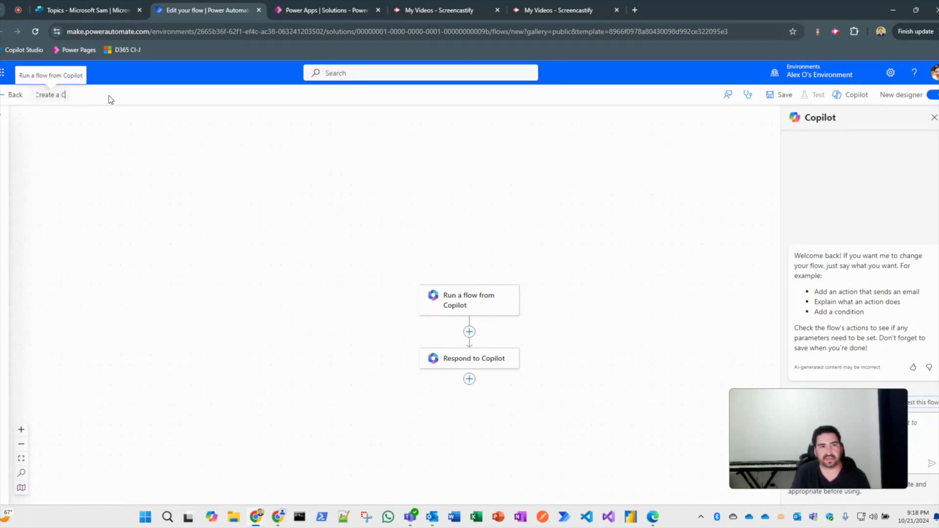
pyautogui.write('ustomer')
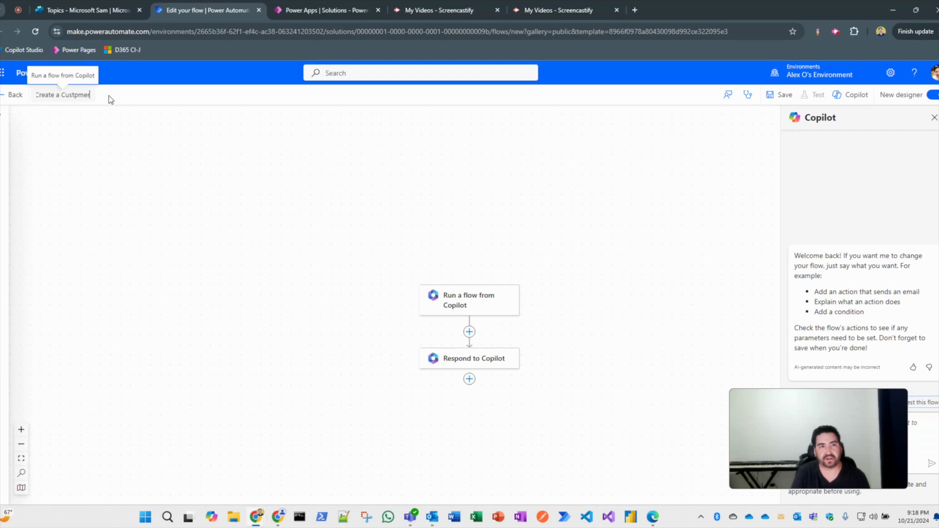
pyautogui.write(' and Ac')
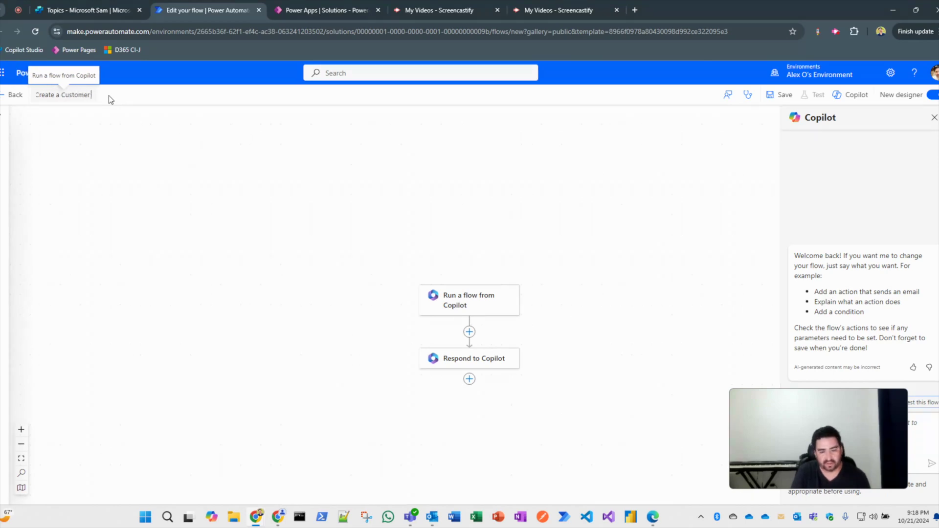
pyautogui.write('ocia')
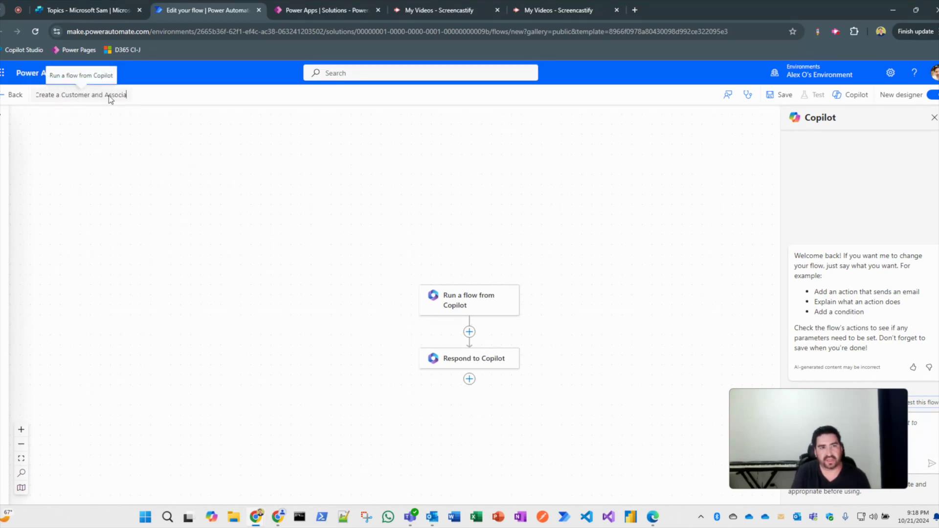
pyautogui.write('te to a New Case')
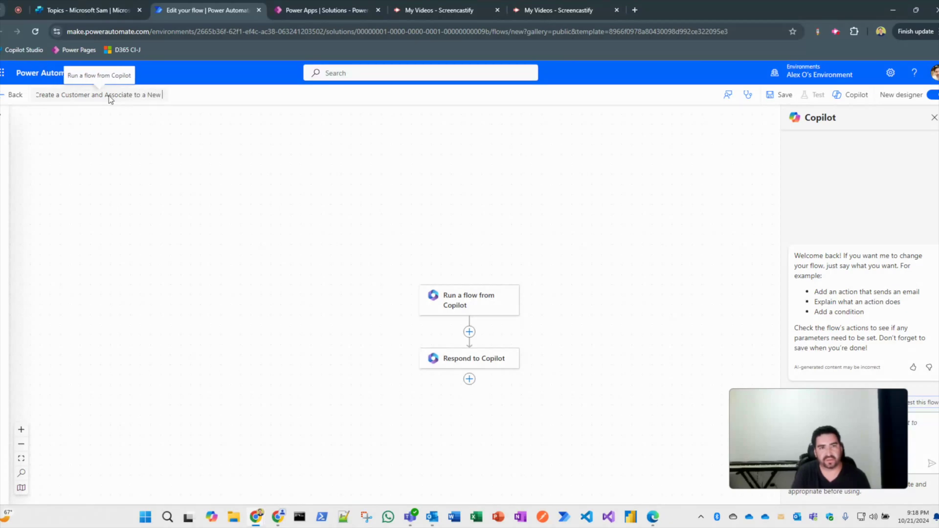
pyautogui.click(777, 94)
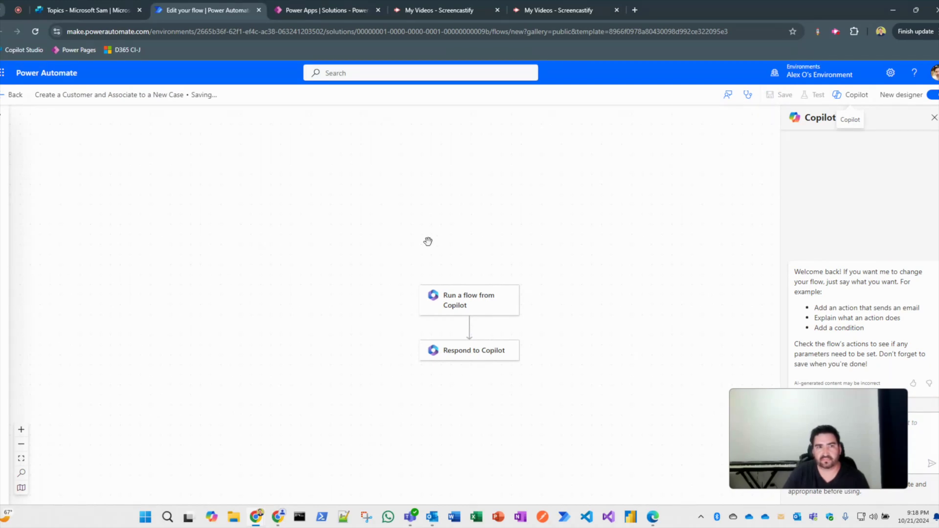
pyautogui.click(455, 319)
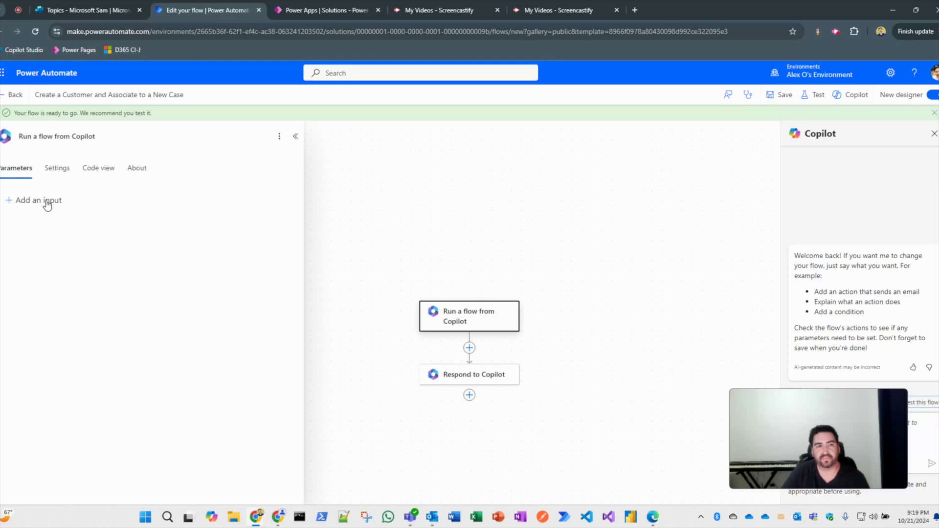
# Add text inputs firstName and lastName to the Run a flow from Copilot trigger.
pyautogui.click(46, 205)
pyautogui.click(22, 219)
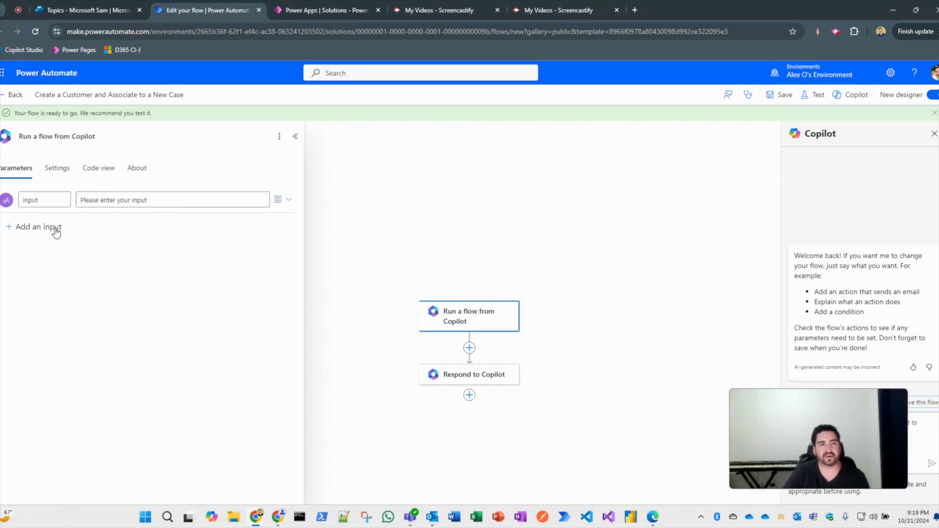
pyautogui.click(49, 203)
pyautogui.press('BackSpace')
pyautogui.press('BackSpace')
pyautogui.press('BackSpace')
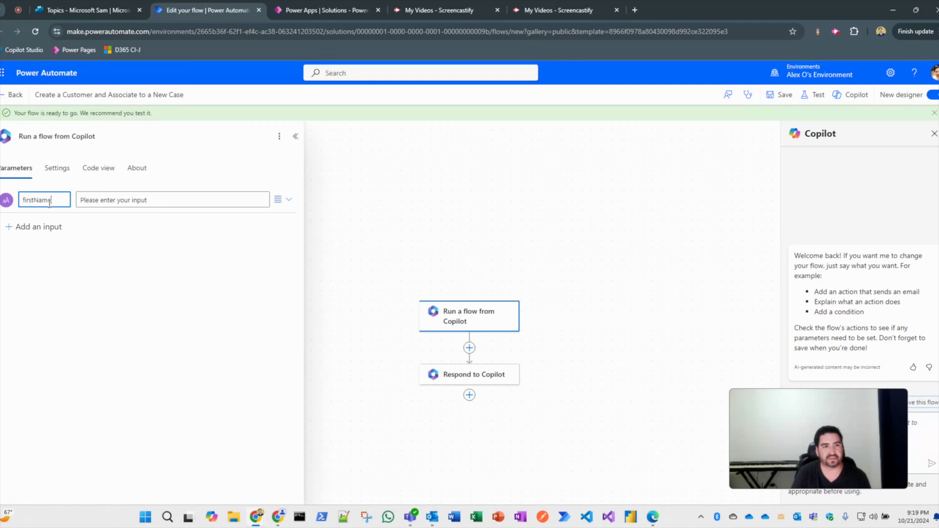
pyautogui.write('firstName')
pyautogui.click(123, 269)
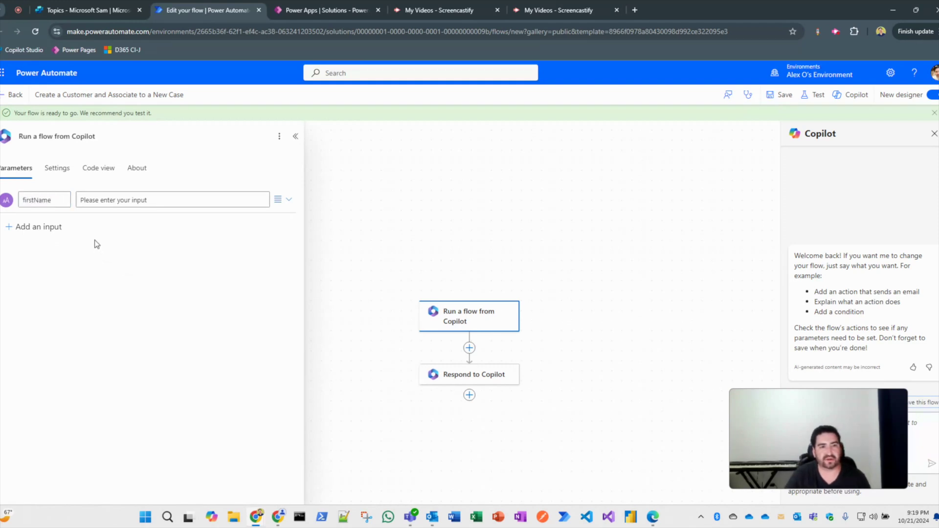
pyautogui.click(42, 228)
pyautogui.click(23, 252)
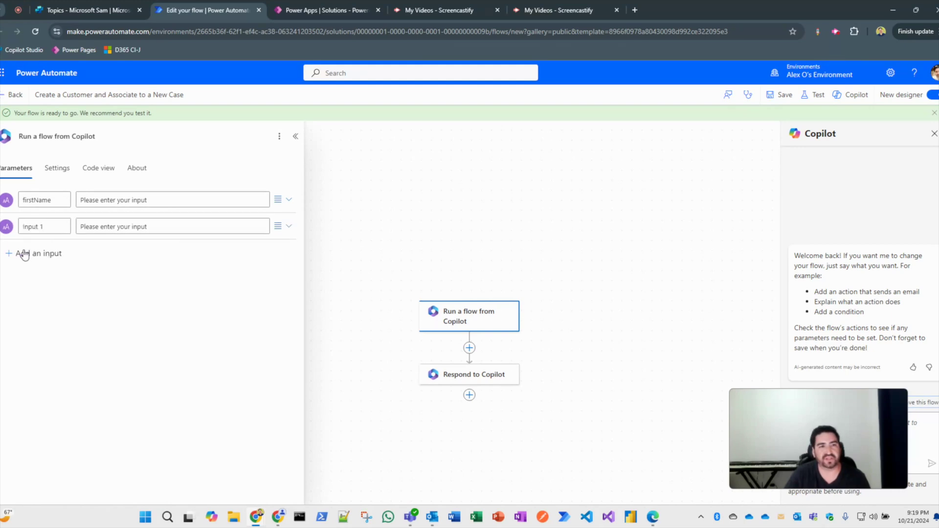
pyautogui.tripleClick(57, 225)
pyautogui.write('la')
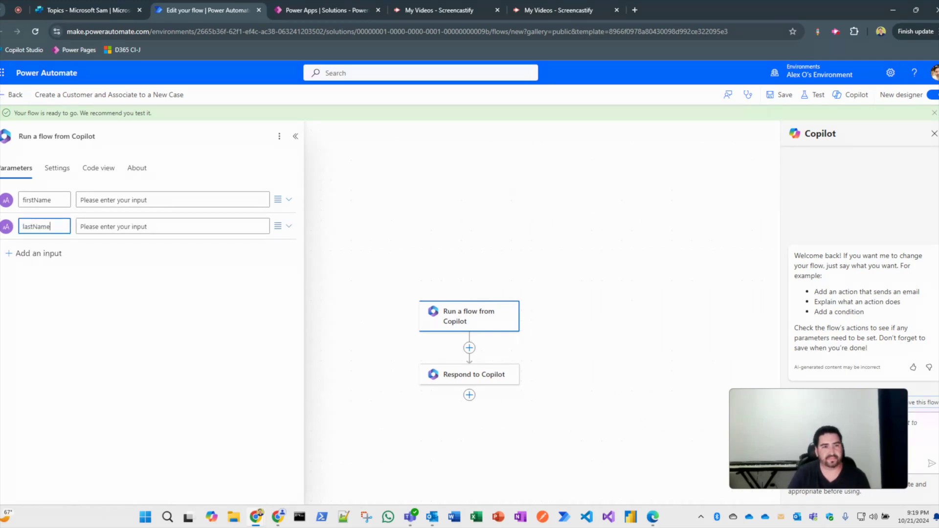
pyautogui.write('stName')
# Add text inputs emailAddress and caseTitle to the trigger.
pyautogui.click(35, 254)
pyautogui.click(23, 272)
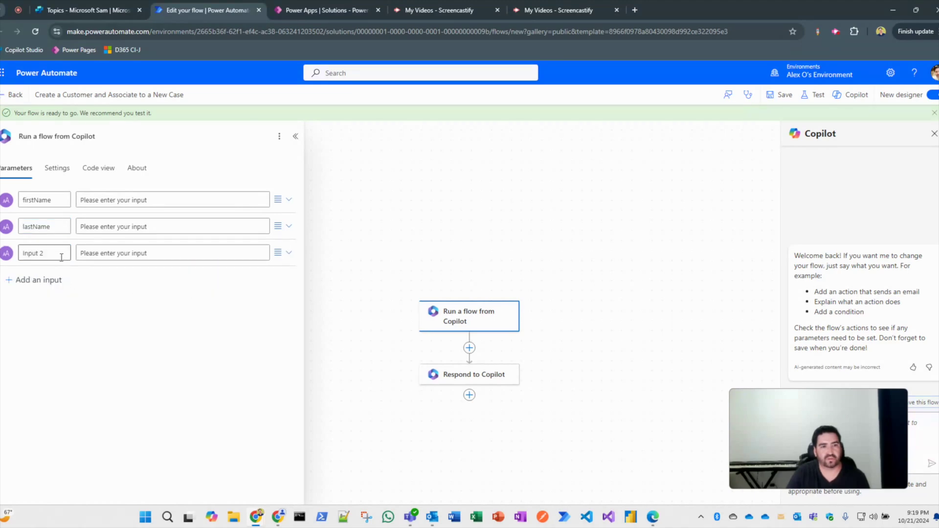
pyautogui.tripleClick(61, 258)
pyautogui.write('emailAddr')
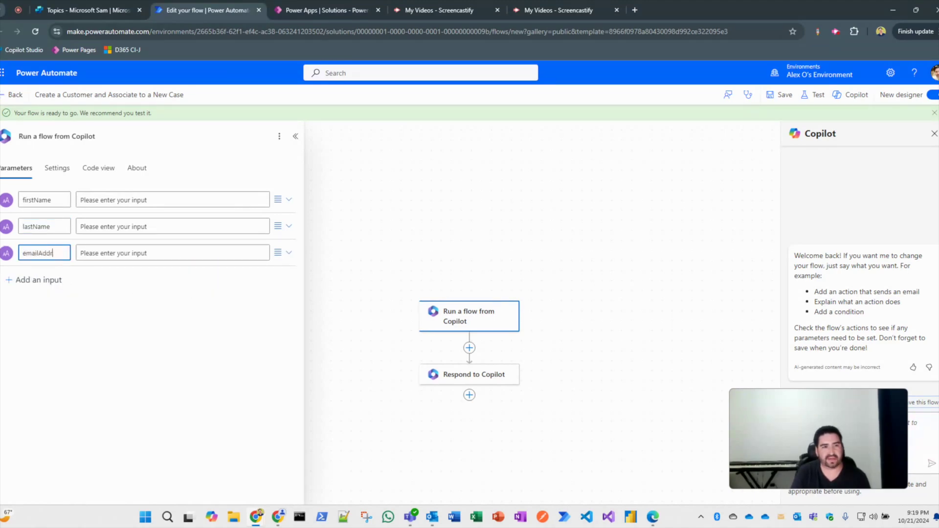
pyautogui.write('ess')
pyautogui.click(52, 282)
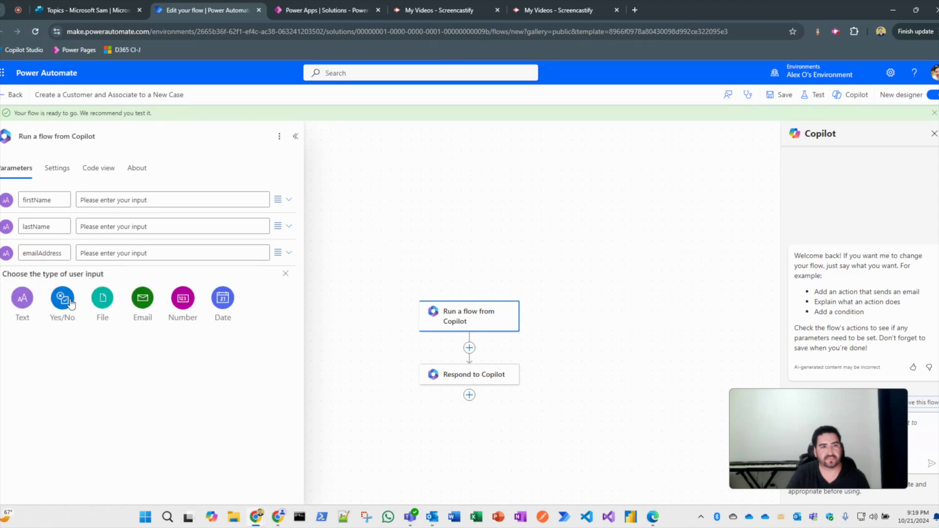
pyautogui.click(34, 306)
pyautogui.moveTo(54, 280); pyautogui.dragTo(8, 283)
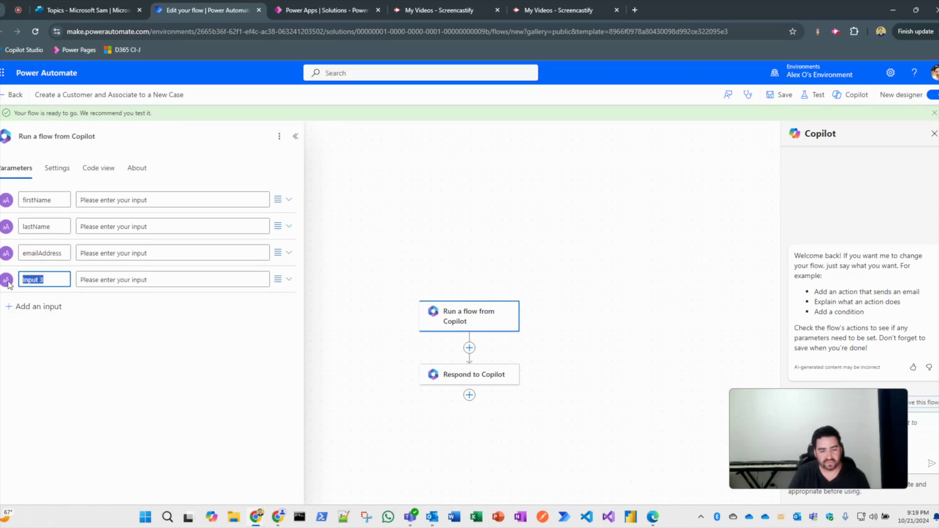
pyautogui.write('caseTitle')
pyautogui.click(61, 359)
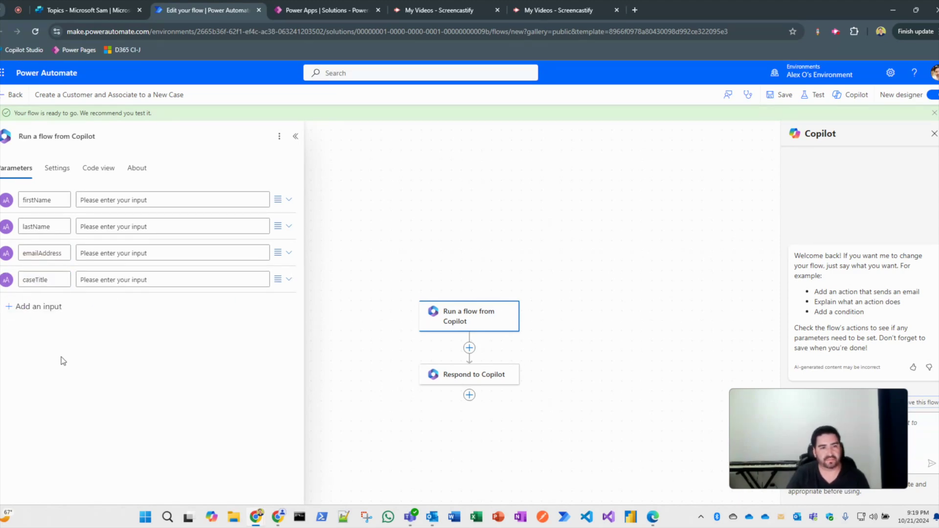
# Add a caseDescription text input and save the flow.
pyautogui.click(44, 306)
pyautogui.click(29, 333)
pyautogui.moveTo(47, 306); pyautogui.dragTo(22, 306)
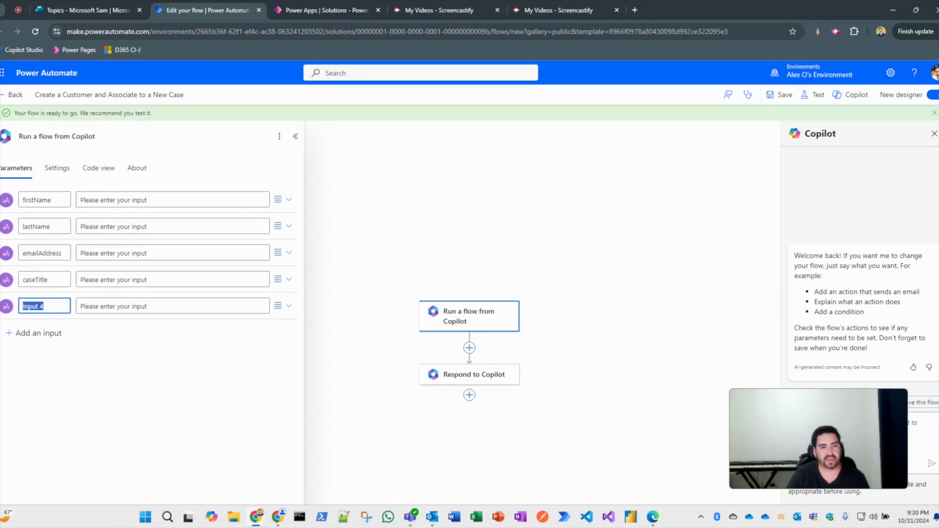
pyautogui.write('caseDescrip')
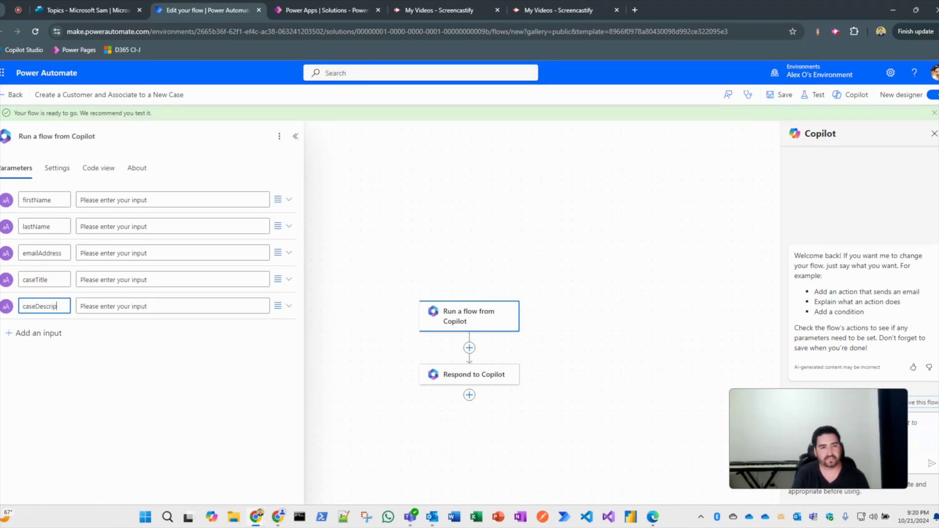
pyautogui.write('tion')
pyautogui.click(93, 389)
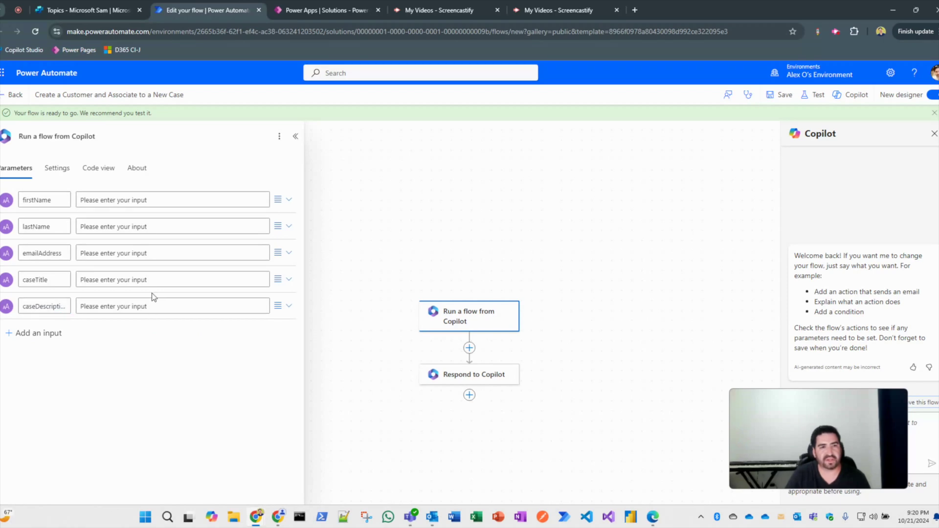
pyautogui.click(783, 100)
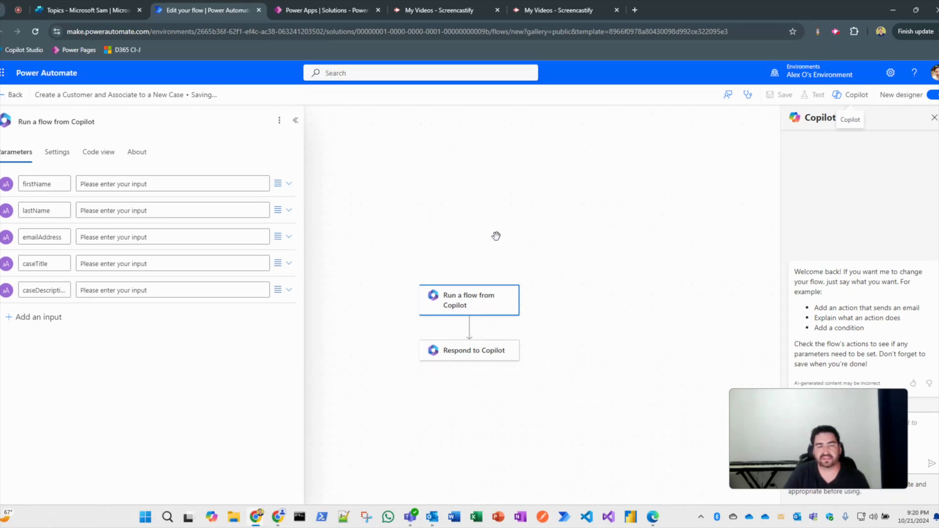
# Refresh the flow list in Copilot Studio and add the Create a Customer flow as an action.
pyautogui.click(108, 9)
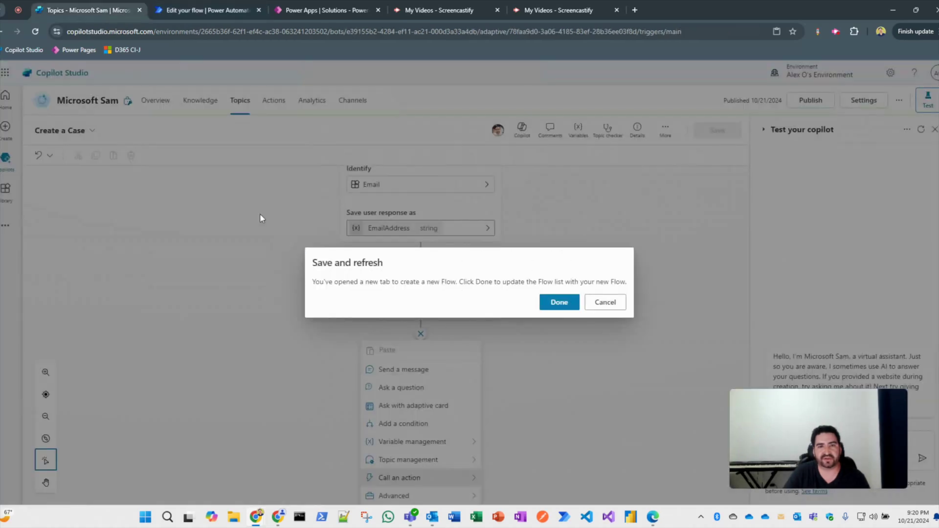
pyautogui.click(560, 303)
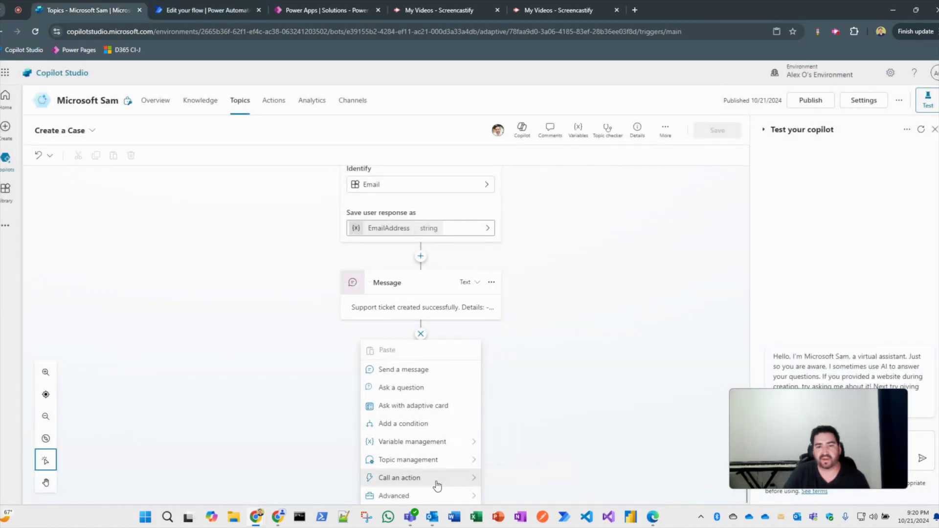
pyautogui.moveTo(436, 481)
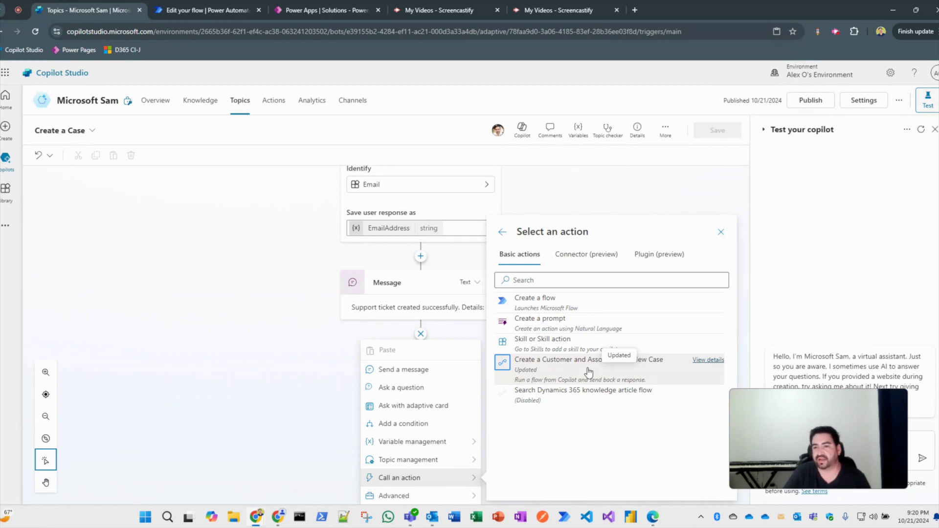
pyautogui.click(587, 372)
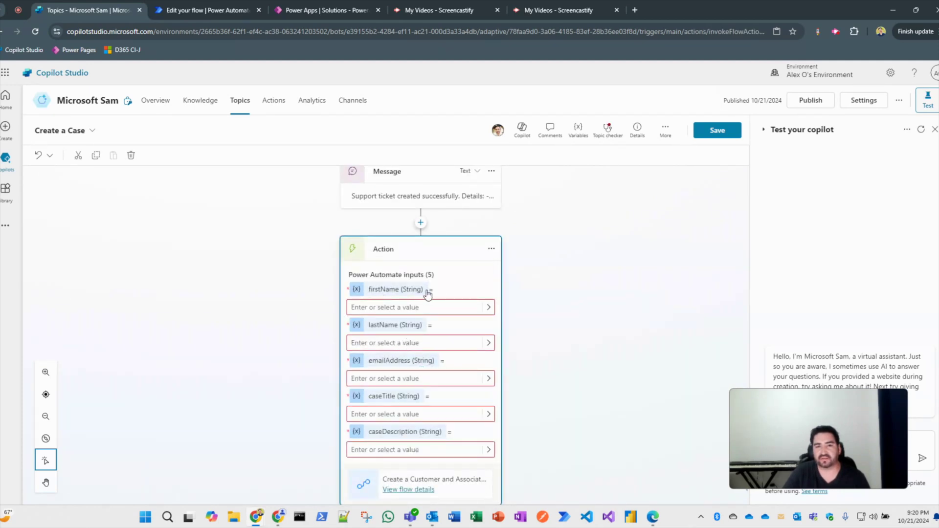
# Map the action's firstName and lastName inputs to the firstName and lastName variables.
pyautogui.scroll(10, 518, 312)
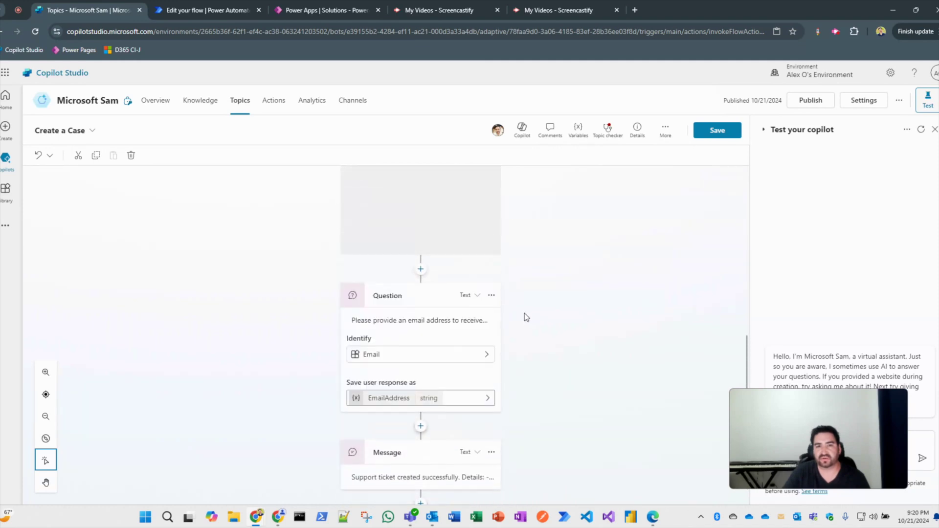
pyautogui.scroll(5, 523, 314)
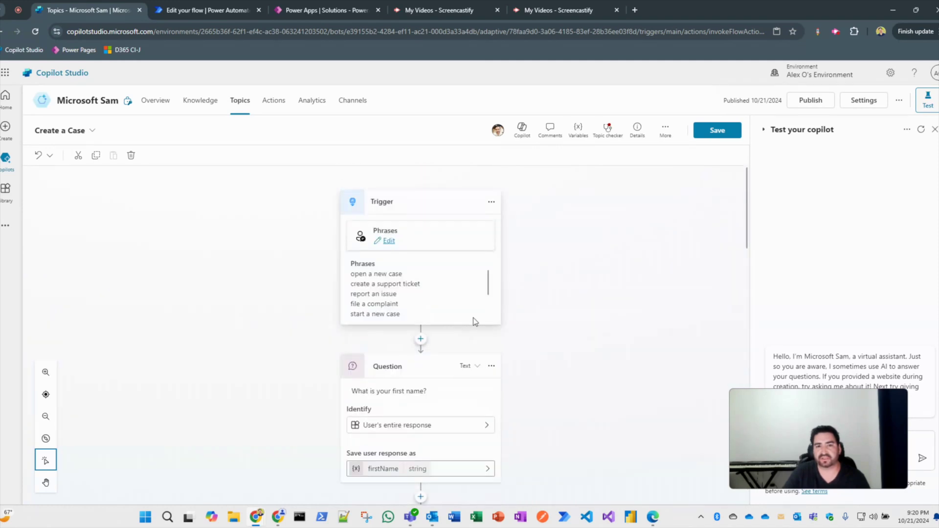
pyautogui.scroll(-5, 522, 358)
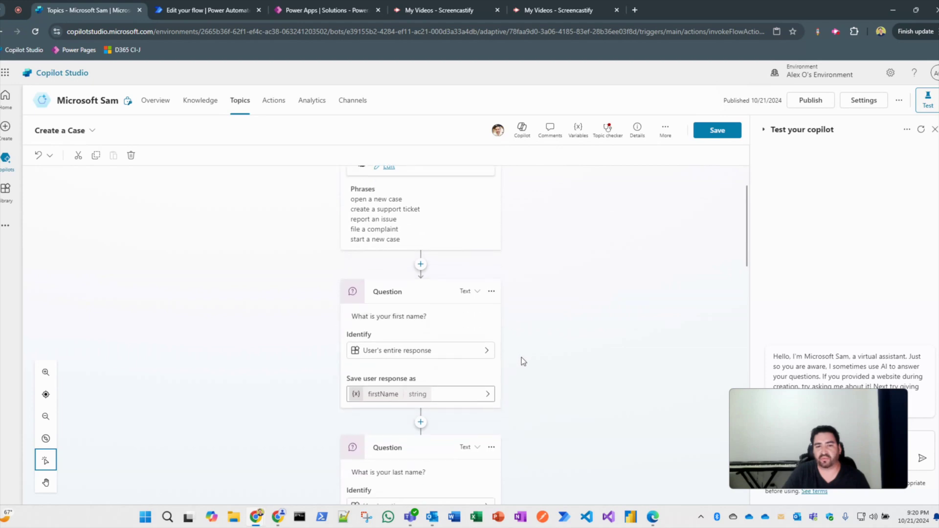
pyautogui.scroll(-5, 531, 362)
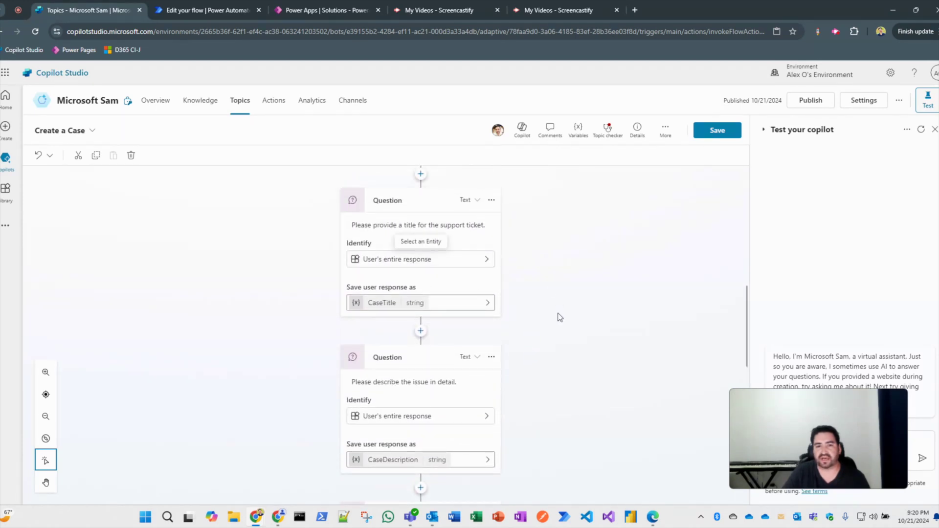
pyautogui.scroll(-2, 432, 348)
pyautogui.scroll(-2, 538, 348)
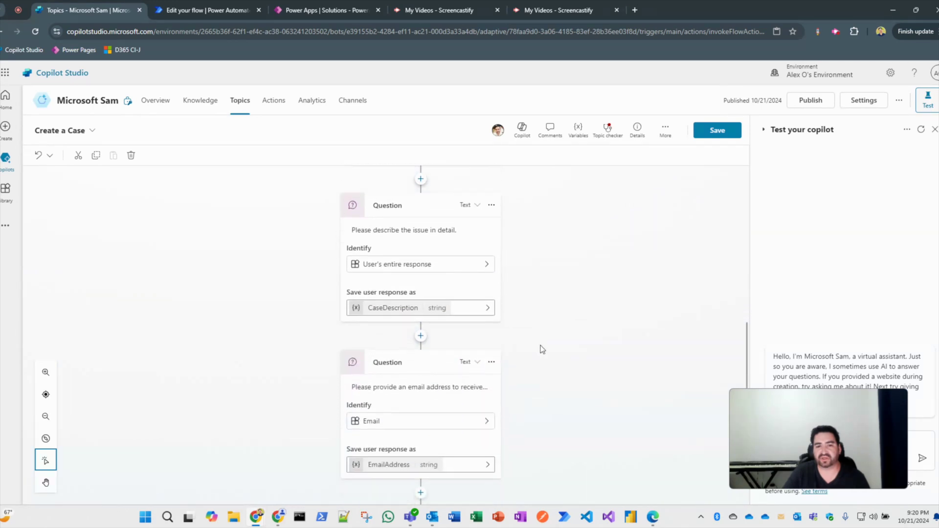
pyautogui.scroll(-7, 541, 351)
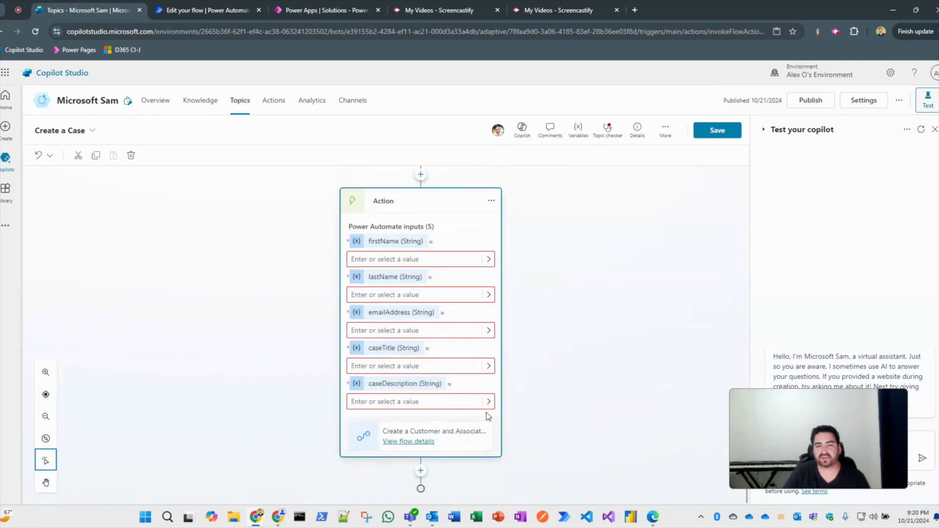
pyautogui.click(486, 261)
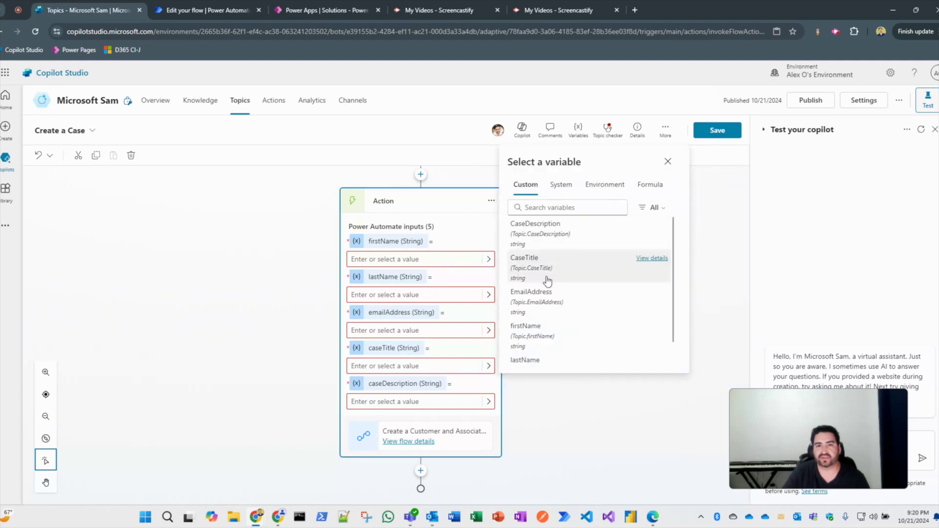
pyautogui.click(559, 326)
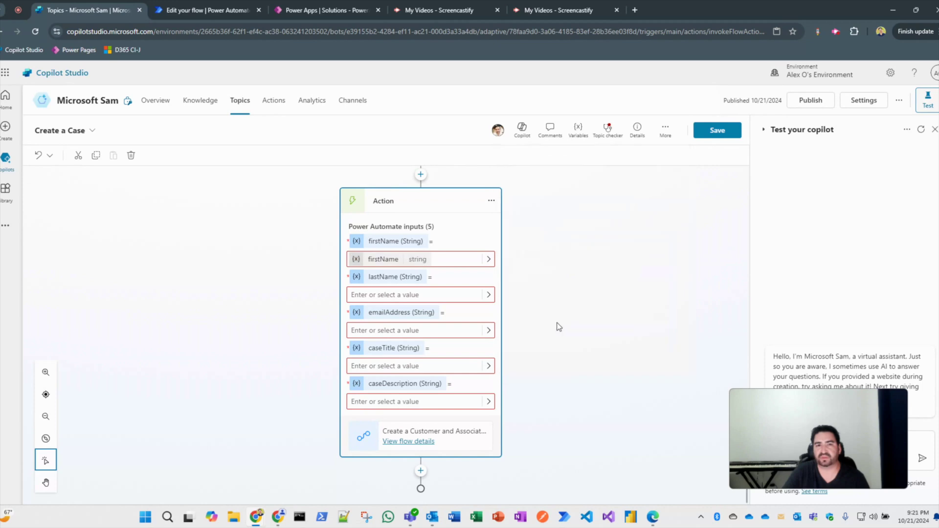
pyautogui.click(488, 296)
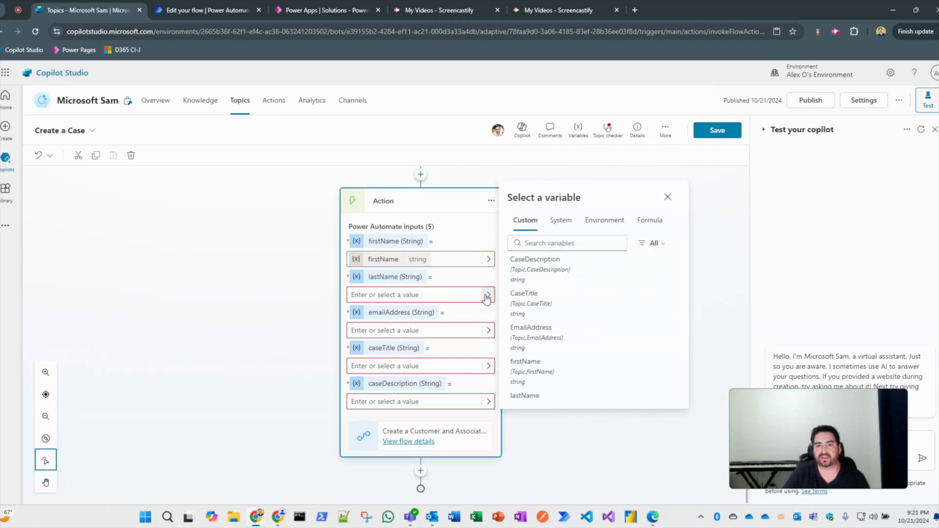
pyautogui.scroll(-1, 536, 389)
pyautogui.click(536, 391)
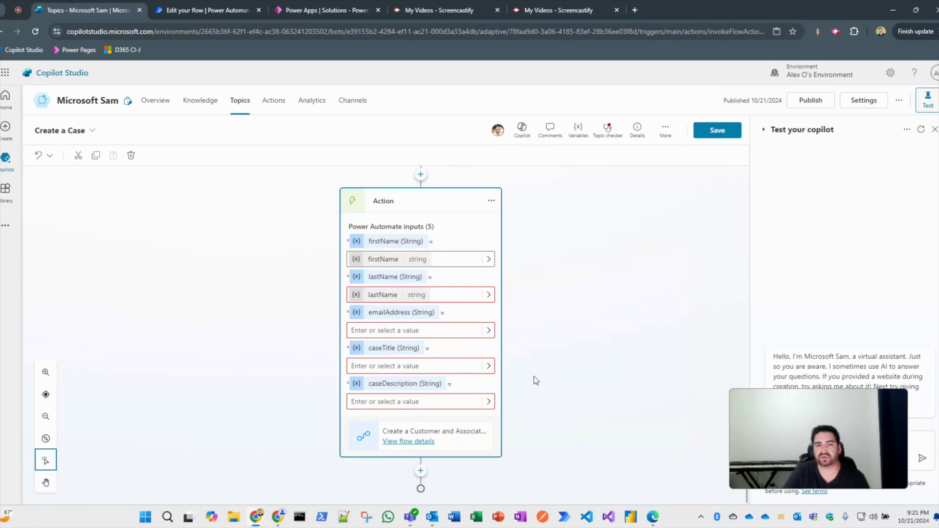
# Map emailAddress, caseTitle and caseDescription to EmailAddress, CaseTitle, CaseDescription, save, and return to Power Automate.
pyautogui.click(454, 332)
pyautogui.click(488, 331)
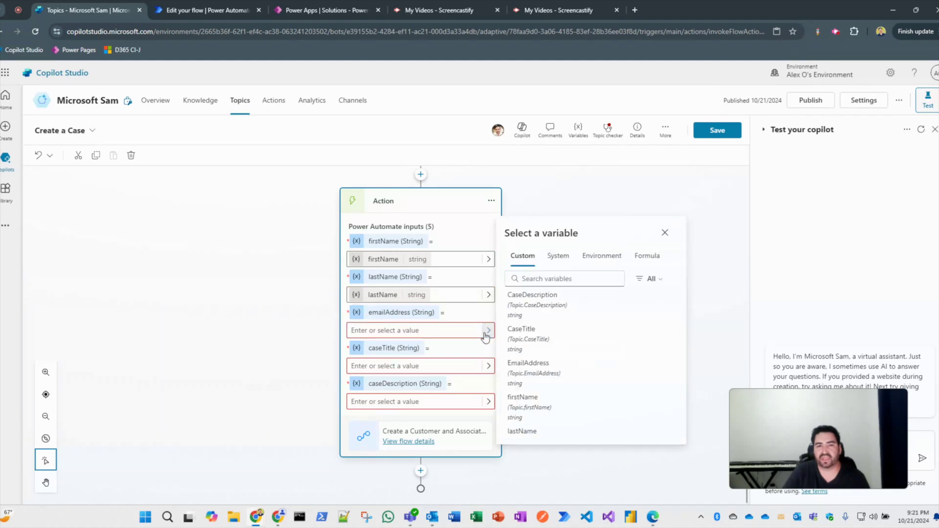
pyautogui.click(557, 363)
pyautogui.click(467, 366)
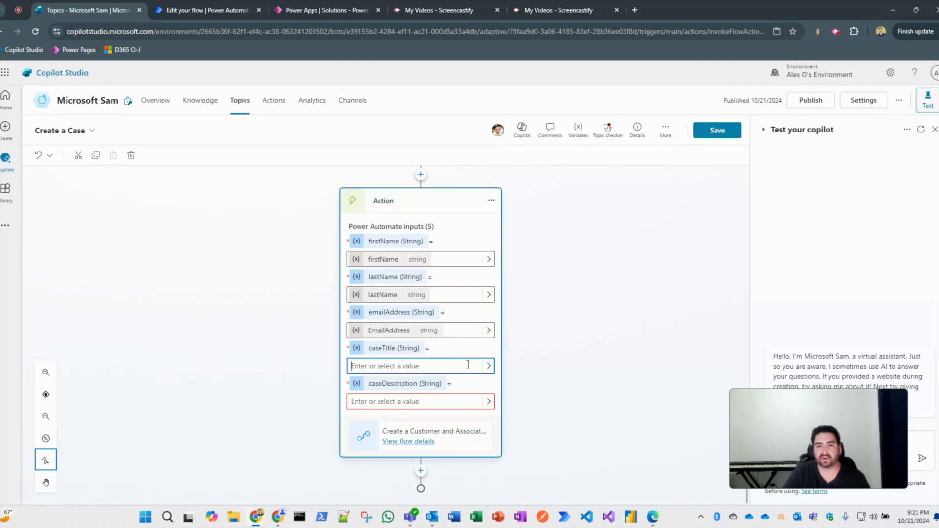
pyautogui.click(488, 366)
pyautogui.click(525, 365)
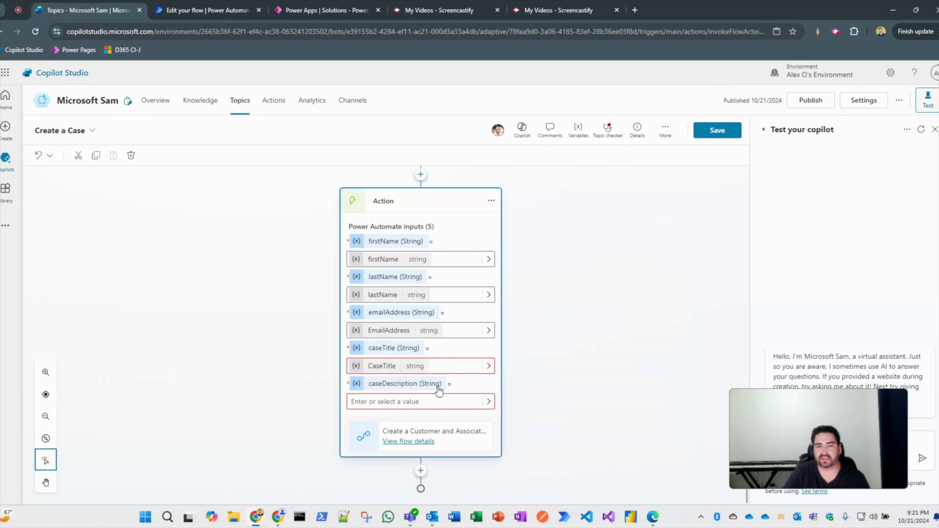
pyautogui.click(488, 402)
pyautogui.click(536, 365)
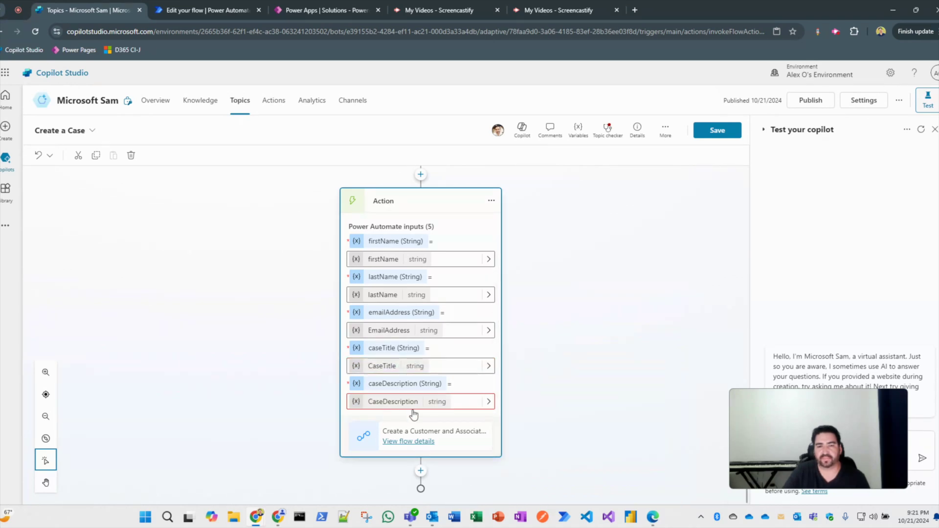
pyautogui.click(717, 131)
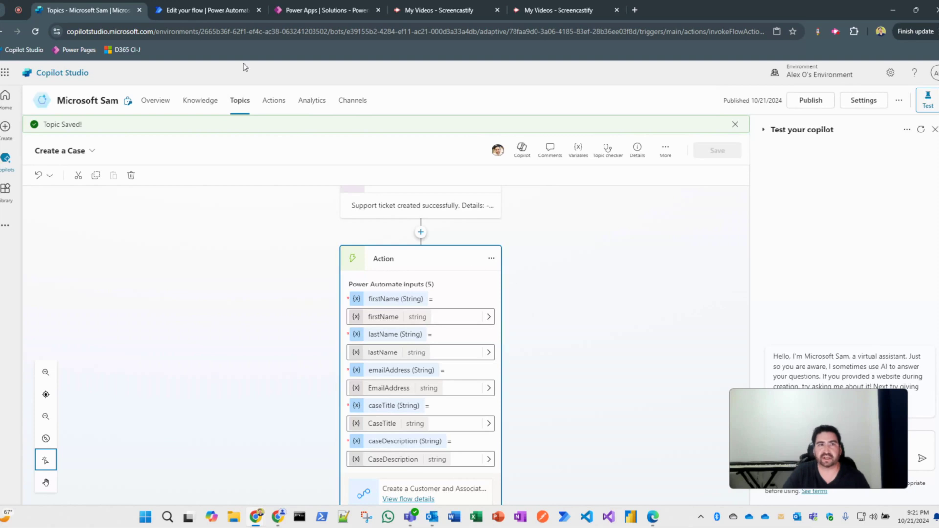
pyautogui.click(210, 10)
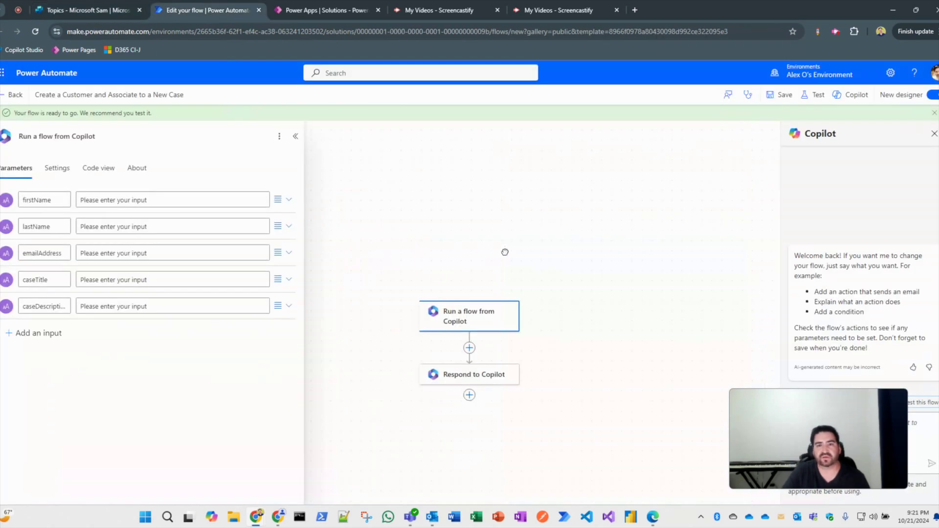
# Add a Dataverse Add a new row step after the trigger, titled 'Create the Customer'.
pyautogui.click(505, 252)
pyautogui.click(469, 347)
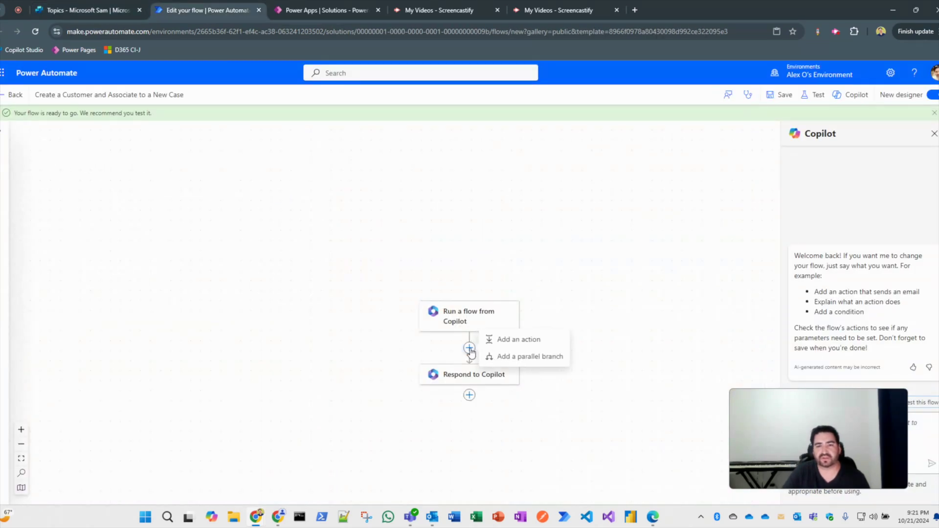
pyautogui.click(510, 345)
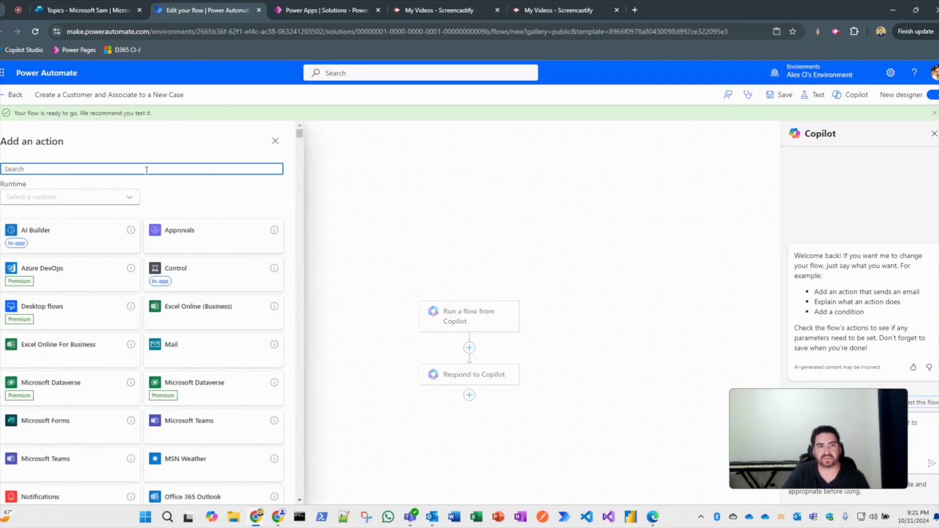
pyautogui.write('add a new row')
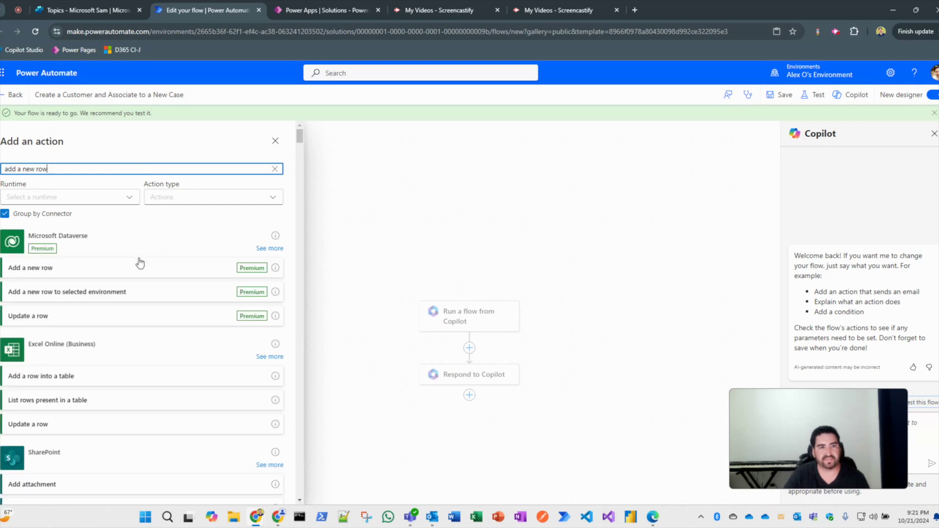
pyautogui.click(84, 272)
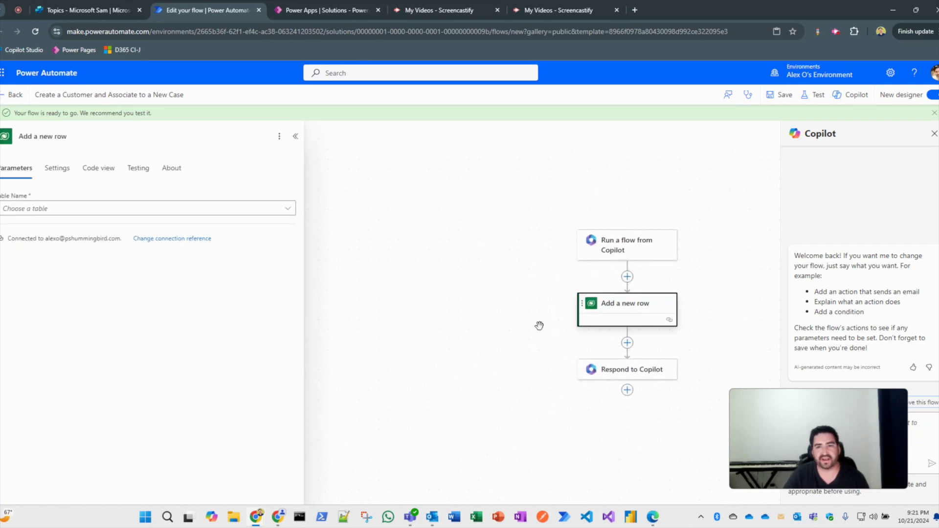
pyautogui.click(67, 138)
pyautogui.press('BackSpace')
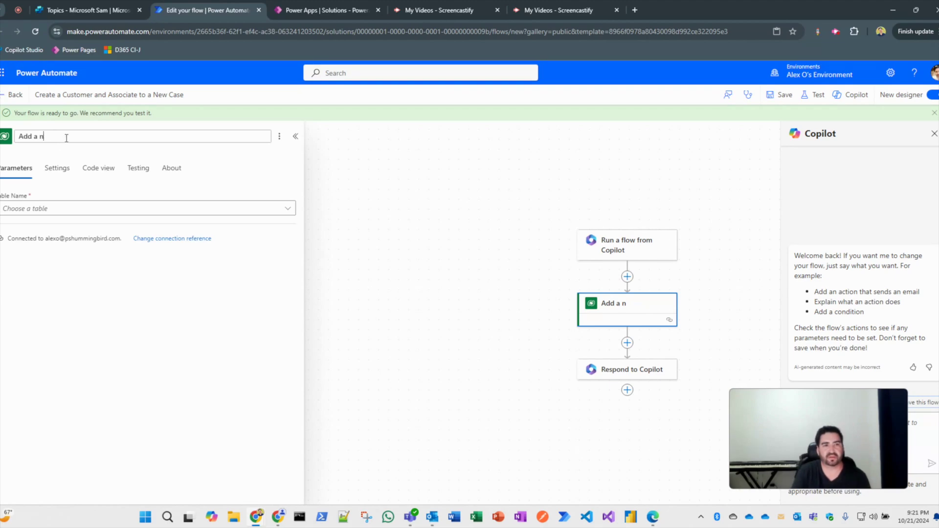
pyautogui.press('BackSpace')
pyautogui.press('BackSpace')
pyautogui.press('BackSpace')
pyautogui.write('Create')
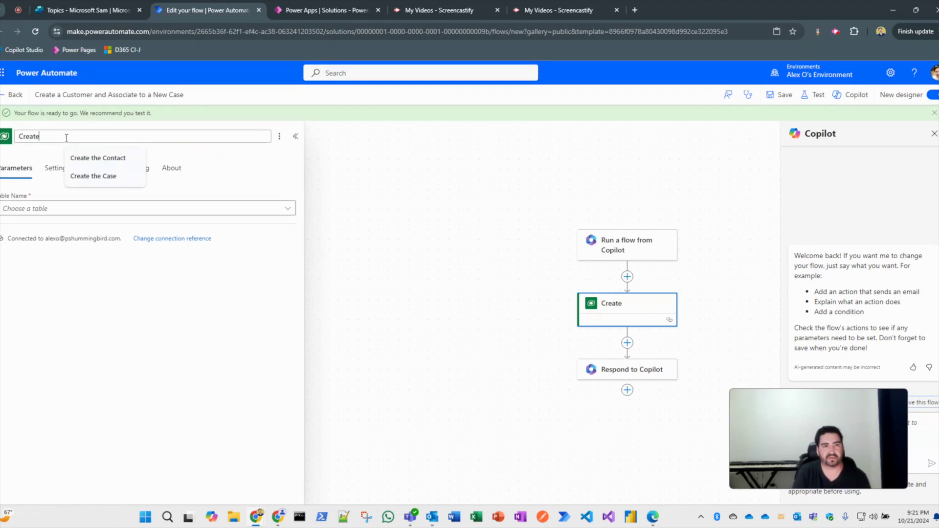
pyautogui.write(' the Customer')
pyautogui.click(127, 242)
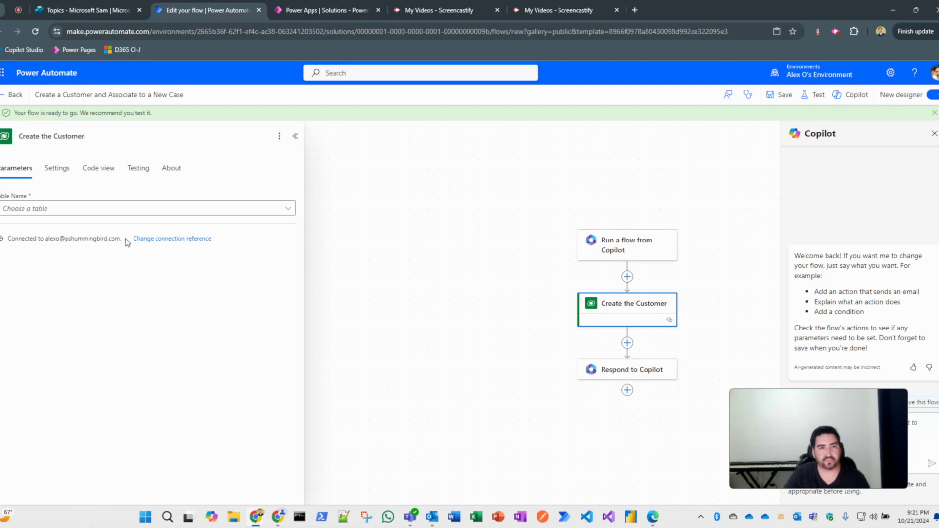
# Target the Customers table, with Customer Name built from firstName and lastName.
pyautogui.click(258, 209)
pyautogui.write('customer')
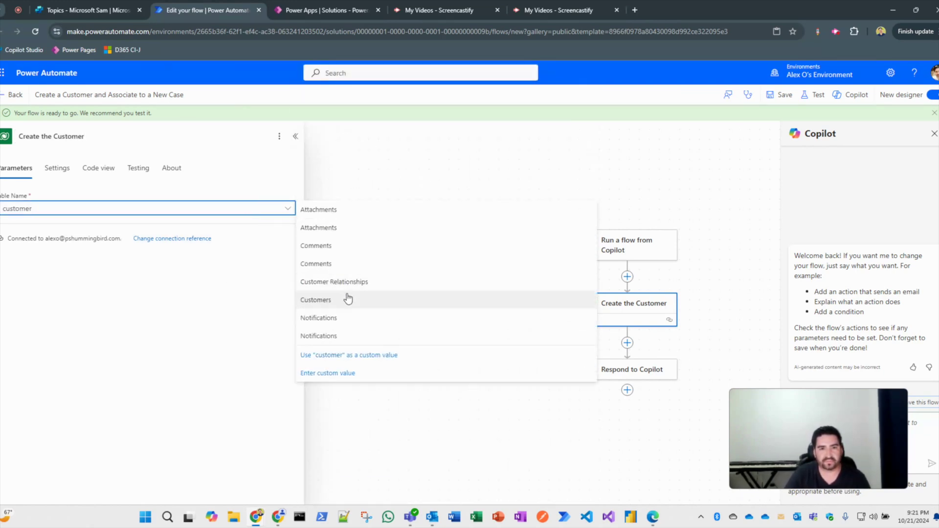
pyautogui.click(348, 300)
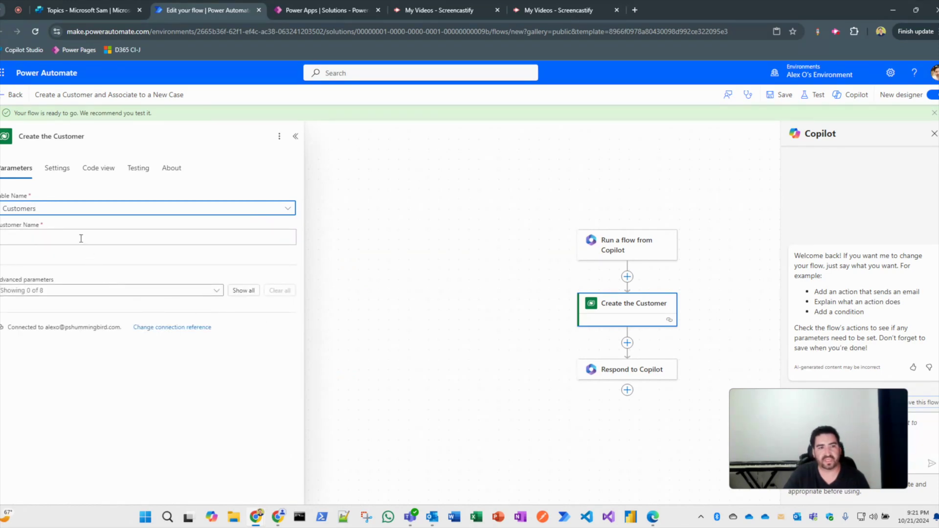
pyautogui.click(78, 239)
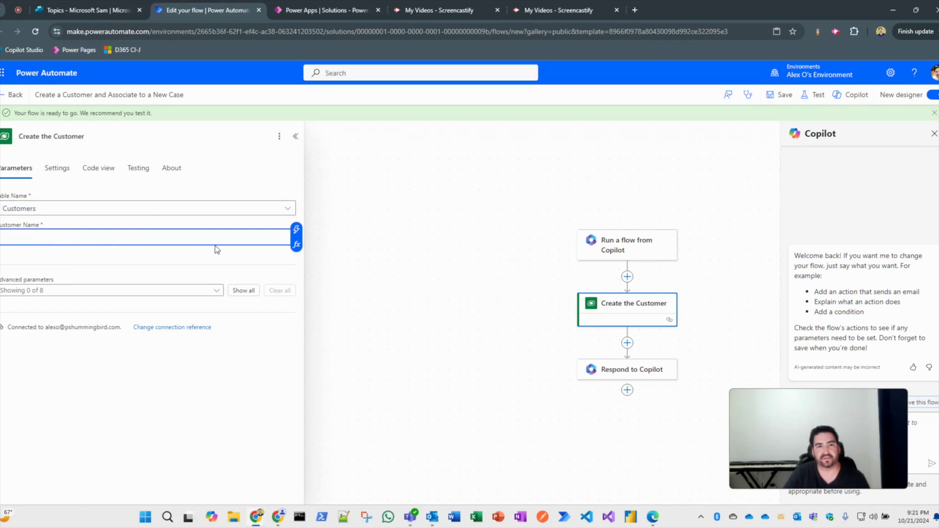
pyautogui.click(297, 229)
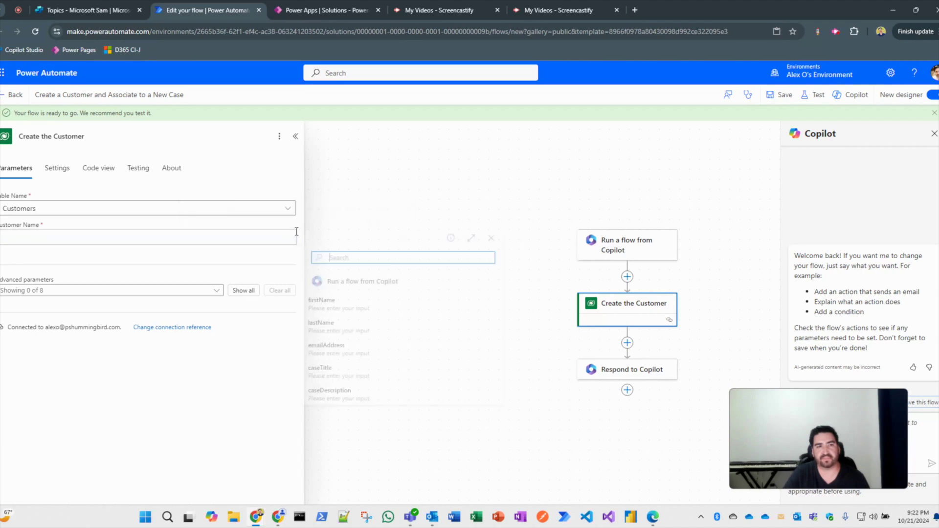
pyautogui.click(380, 312)
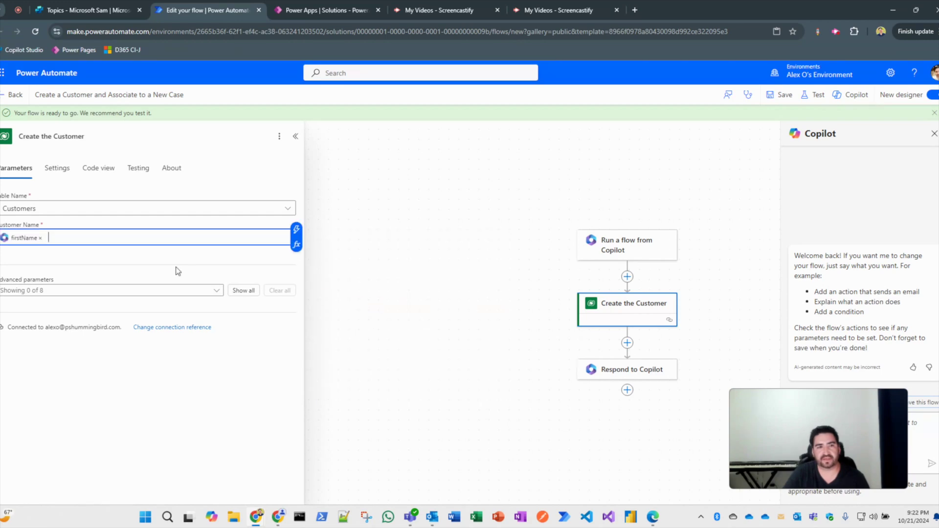
pyautogui.click(296, 230)
pyautogui.click(358, 323)
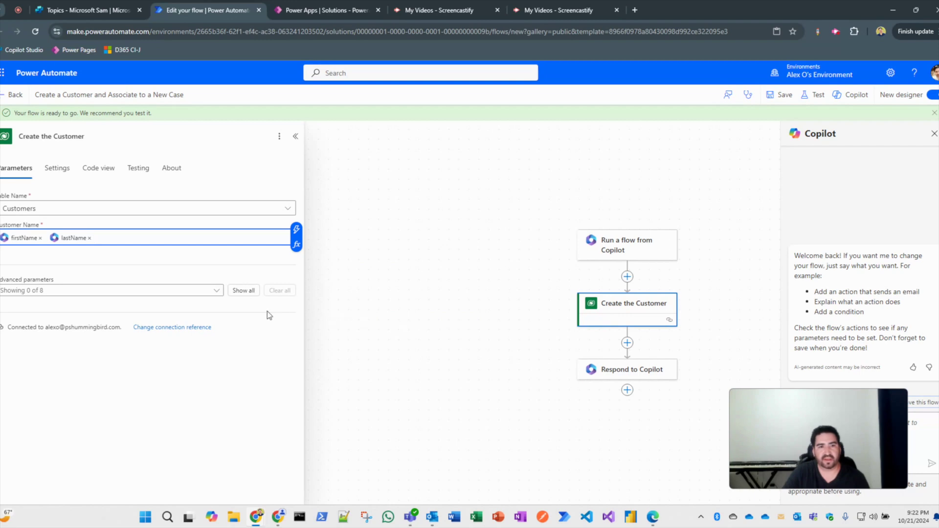
# Set the customer's Email to the emailAddress input and save the flow.
pyautogui.click(244, 290)
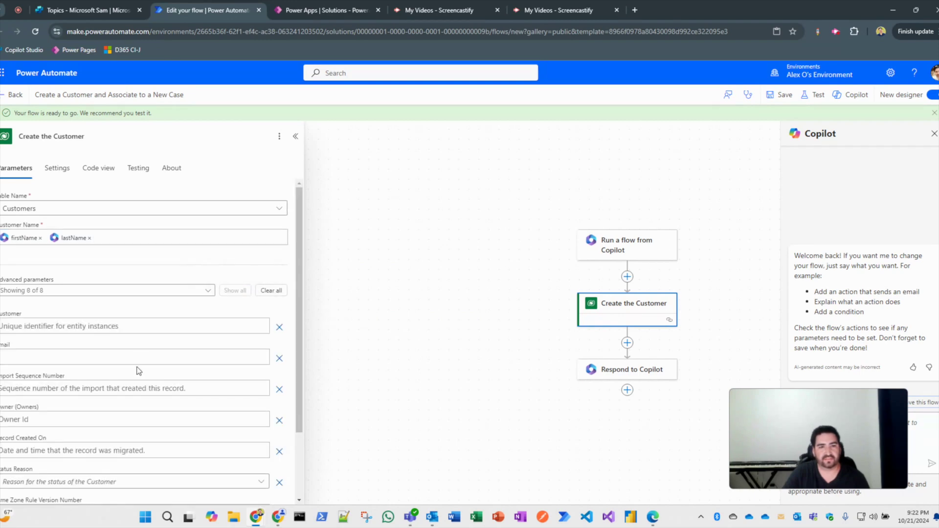
pyautogui.scroll(-1, 221, 355)
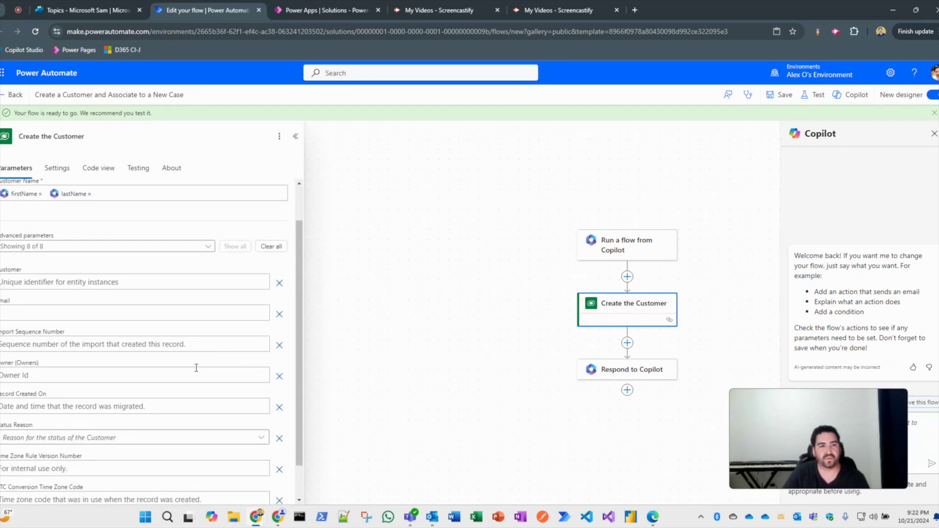
pyautogui.scroll(-1, 197, 368)
pyautogui.click(52, 281)
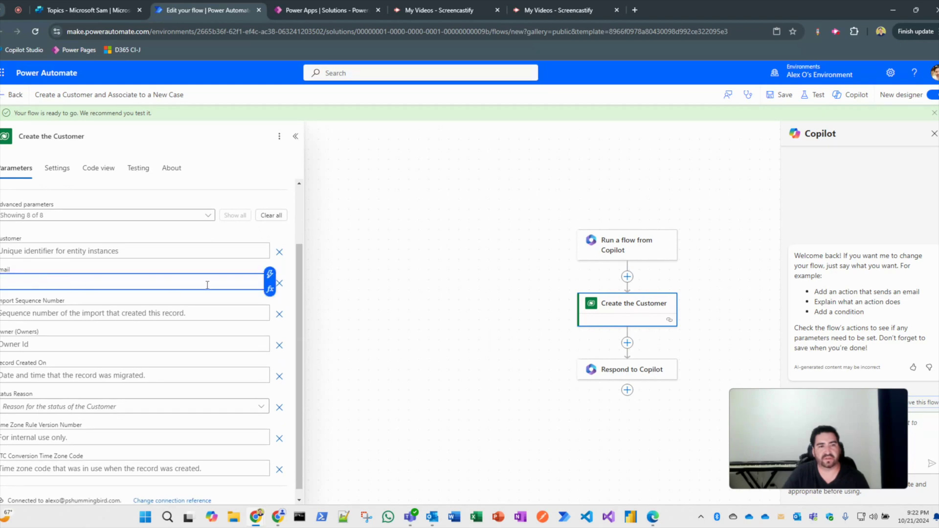
pyautogui.click(270, 274)
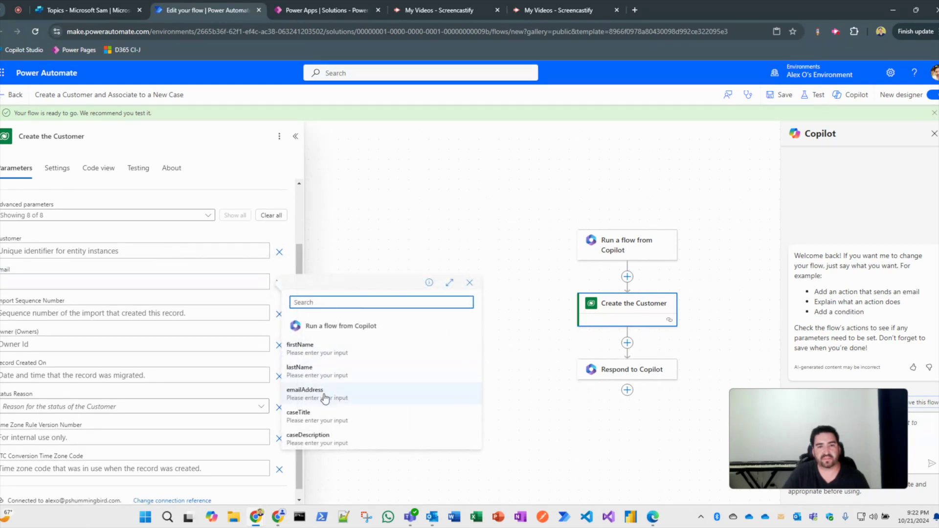
pyautogui.click(304, 391)
pyautogui.scroll(3, 144, 309)
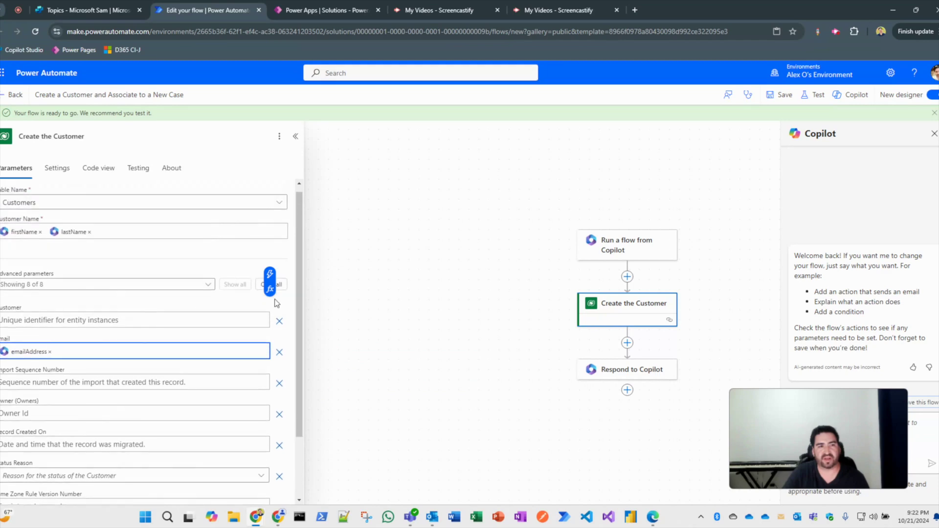
pyautogui.click(785, 96)
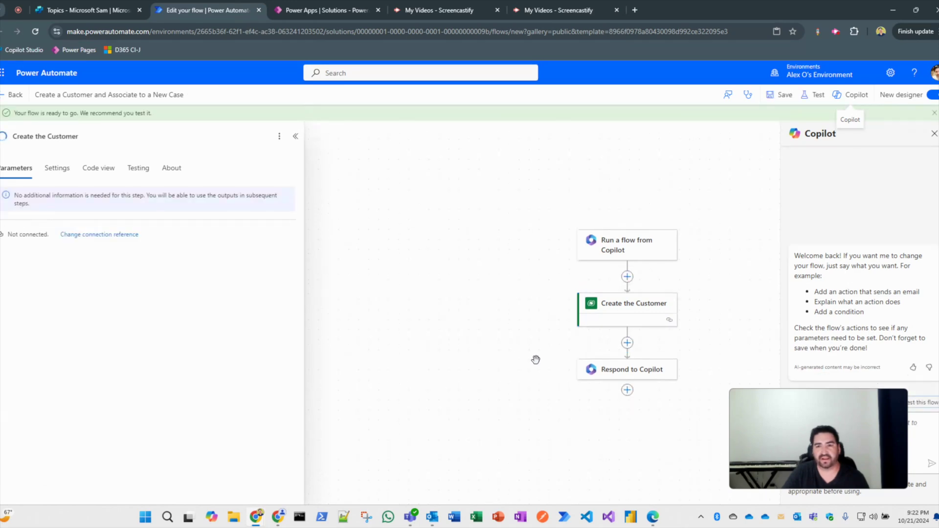
# Insert a Dataverse Add a new row action after Create the Customer.
pyautogui.click(628, 343)
pyautogui.click(653, 334)
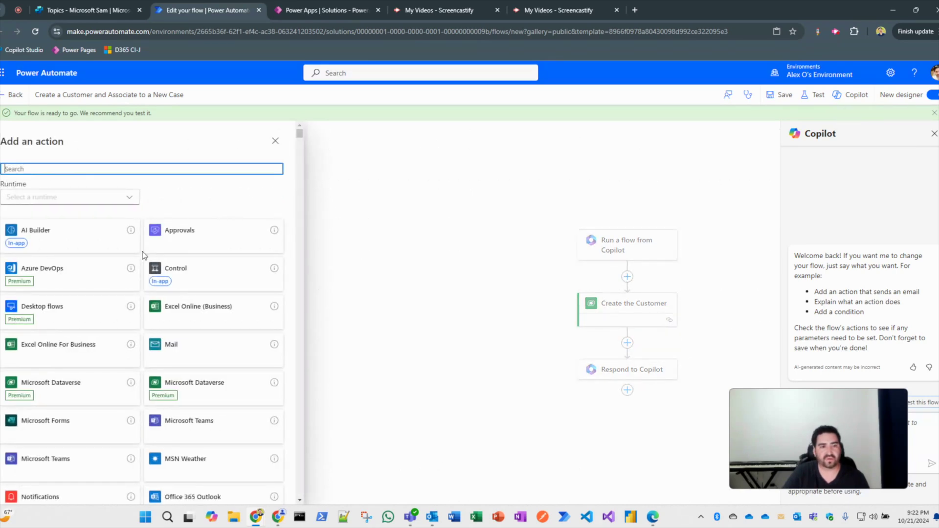
pyautogui.write('add anew ro')
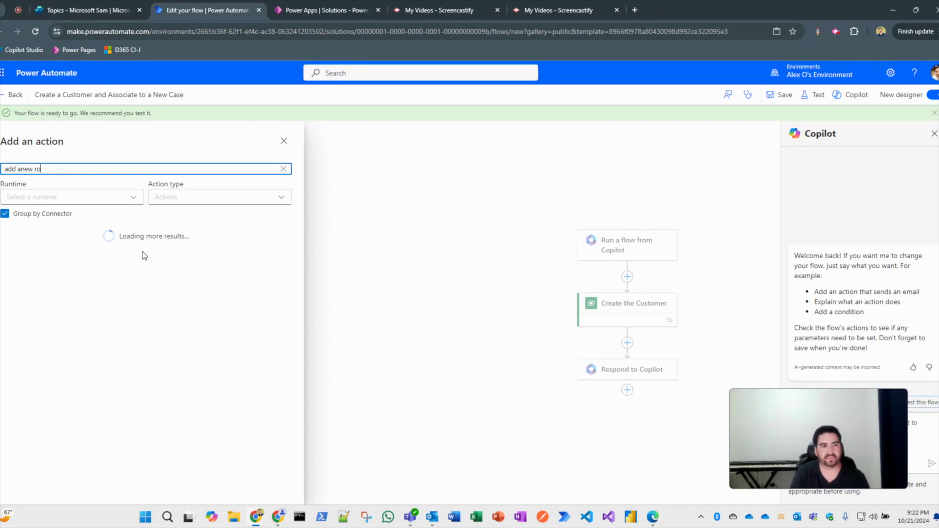
pyautogui.press('BackSpace')
pyautogui.press('BackSpace')
pyautogui.write('n')
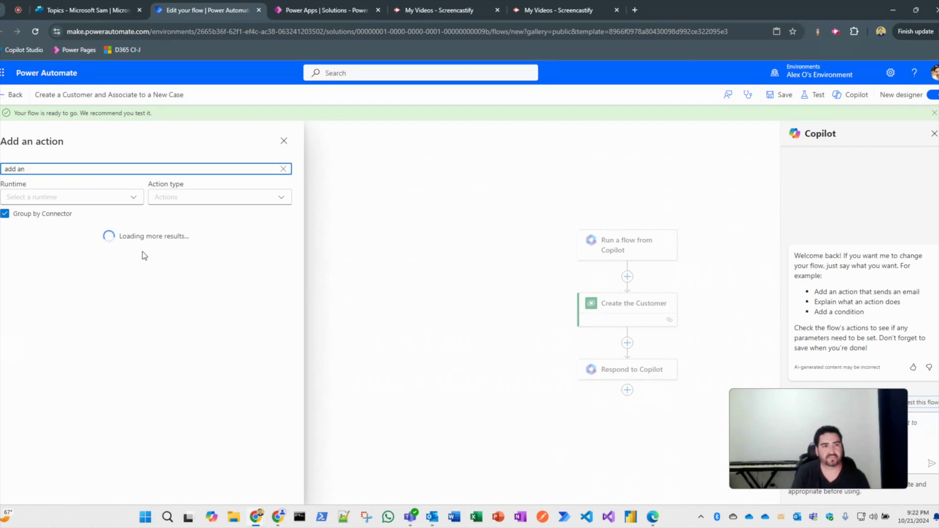
pyautogui.write('ew row')
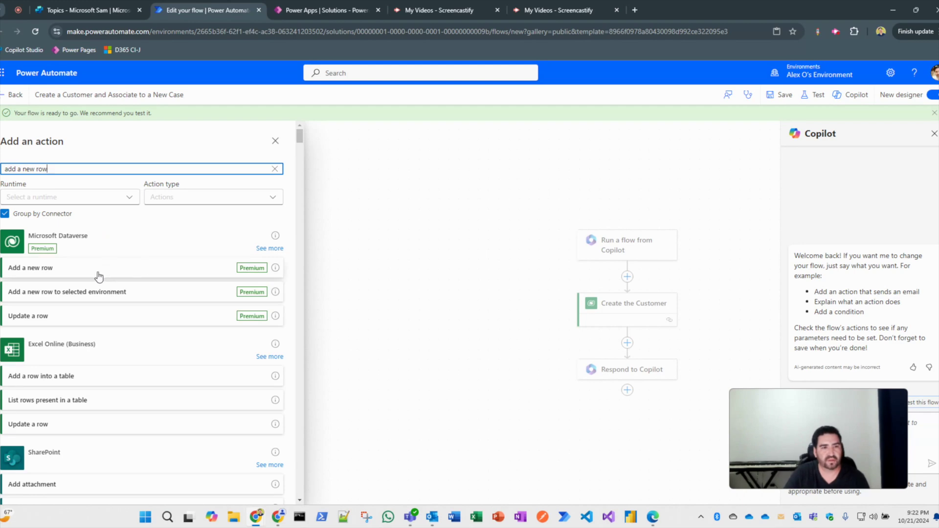
pyautogui.click(94, 274)
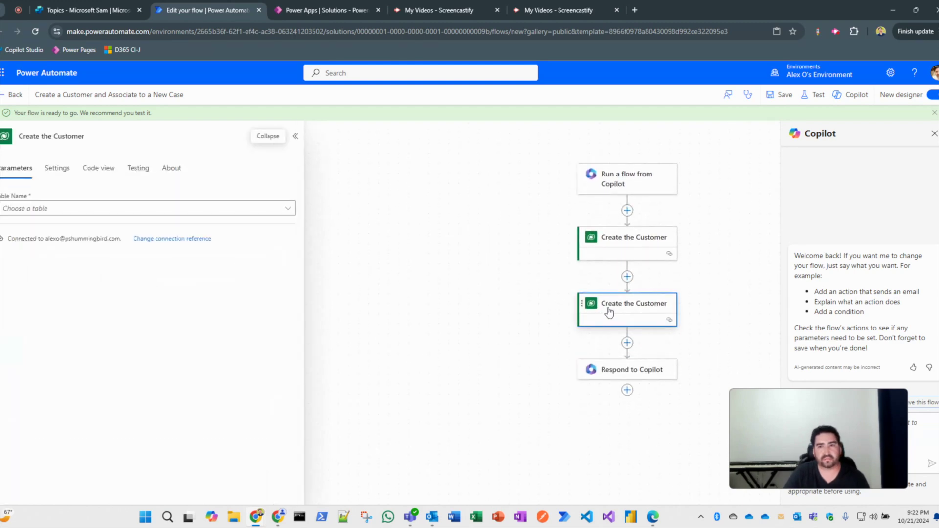
# Rename the new step to 'Create the Case'.
pyautogui.click(86, 136)
pyautogui.press('BackSpace')
pyautogui.press('BackSpace')
pyautogui.press('BackSpace')
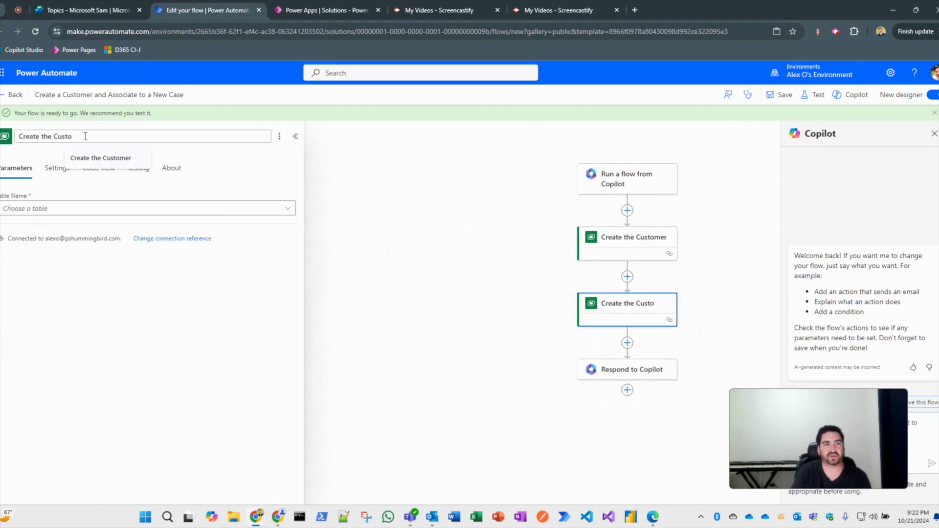
pyautogui.press('BackSpace')
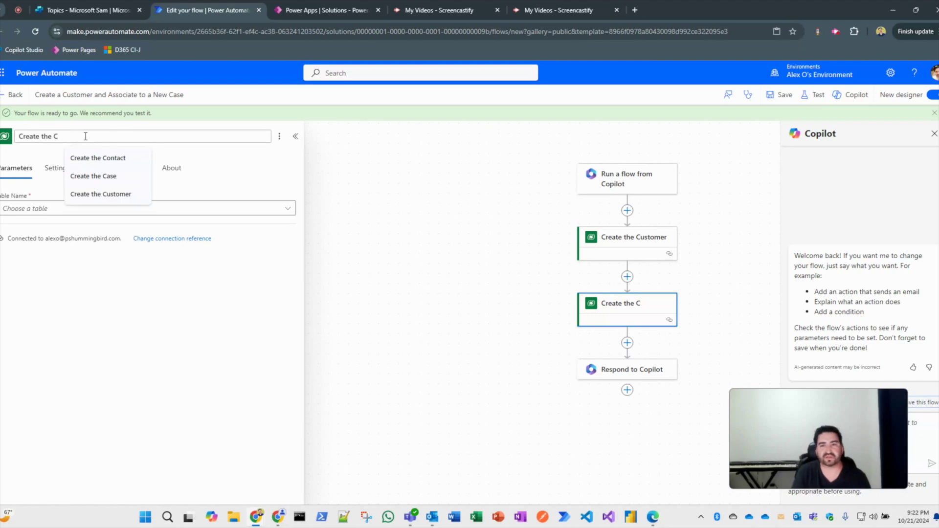
pyautogui.write('ase')
pyautogui.click(210, 227)
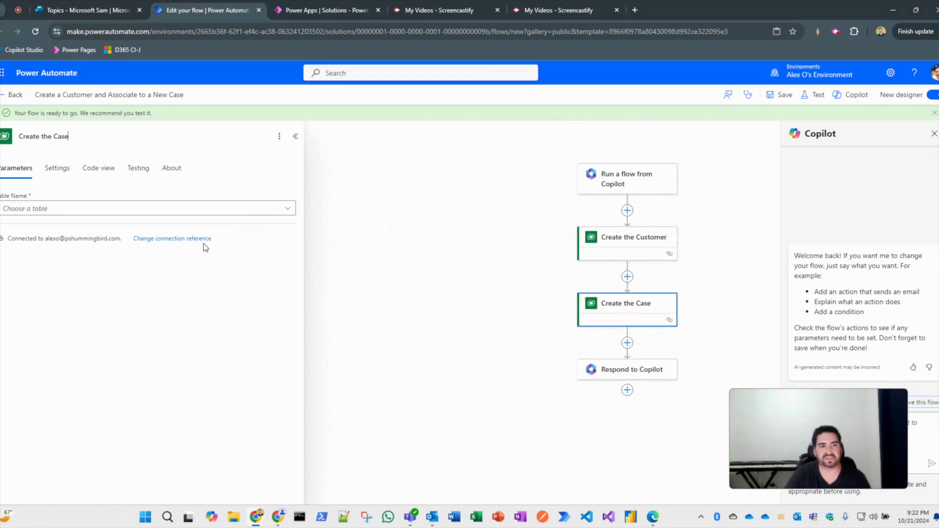
# Point Create the Case at the Cases table with Case Title from caseTitle.
pyautogui.click(179, 211)
pyautogui.write('case')
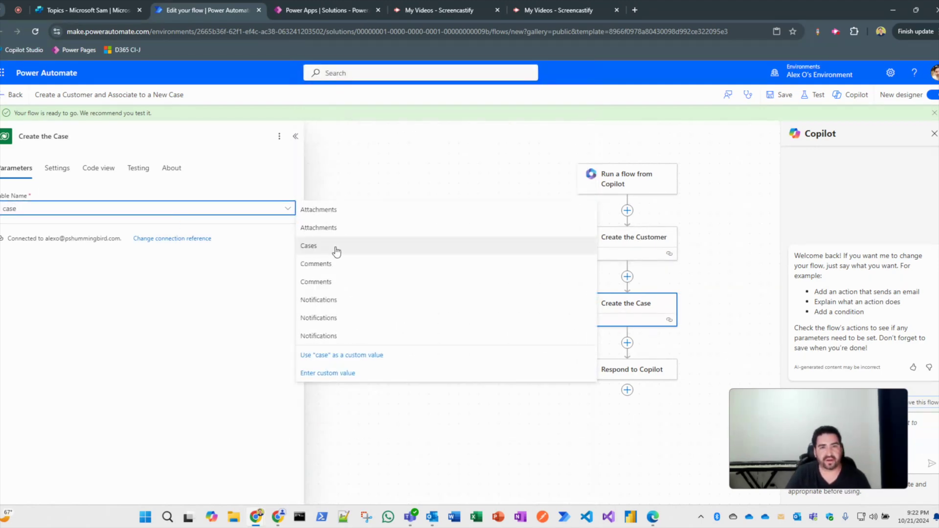
pyautogui.click(336, 251)
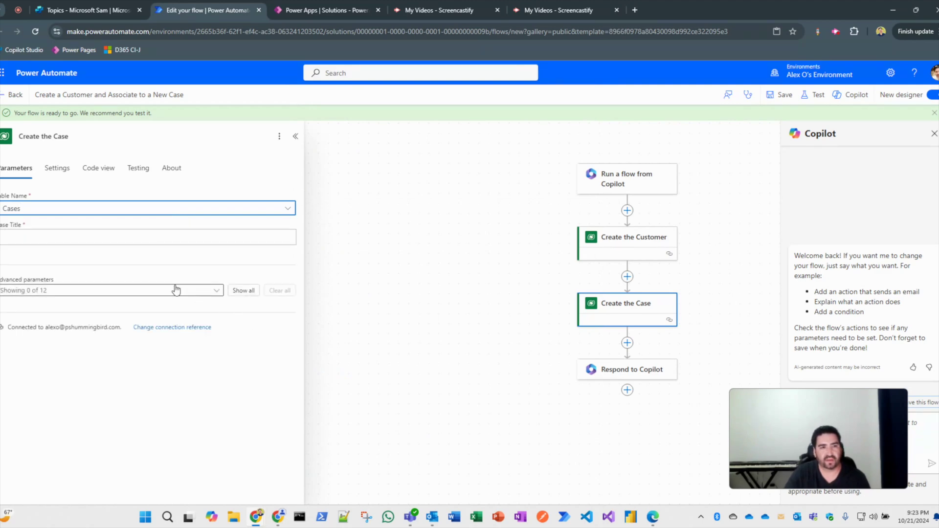
pyautogui.click(133, 241)
pyautogui.click(296, 230)
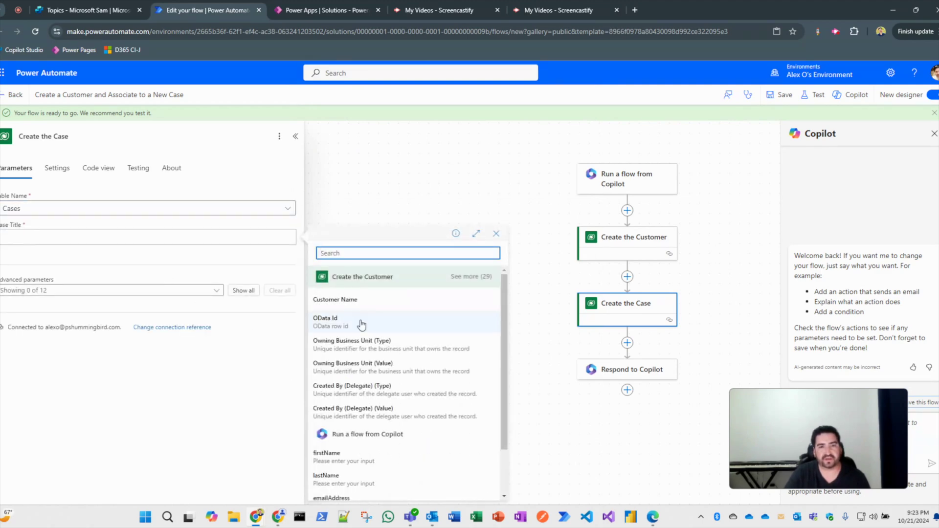
pyautogui.scroll(-1, 434, 382)
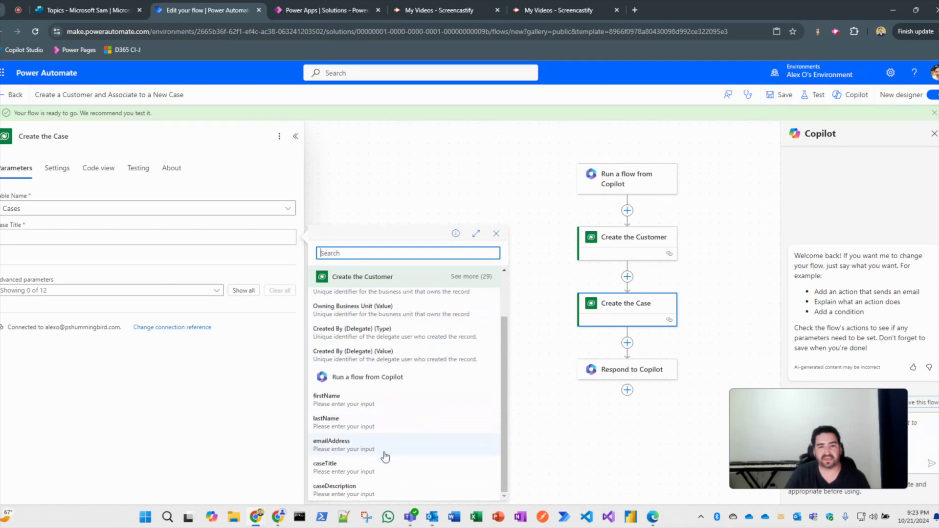
pyautogui.click(368, 468)
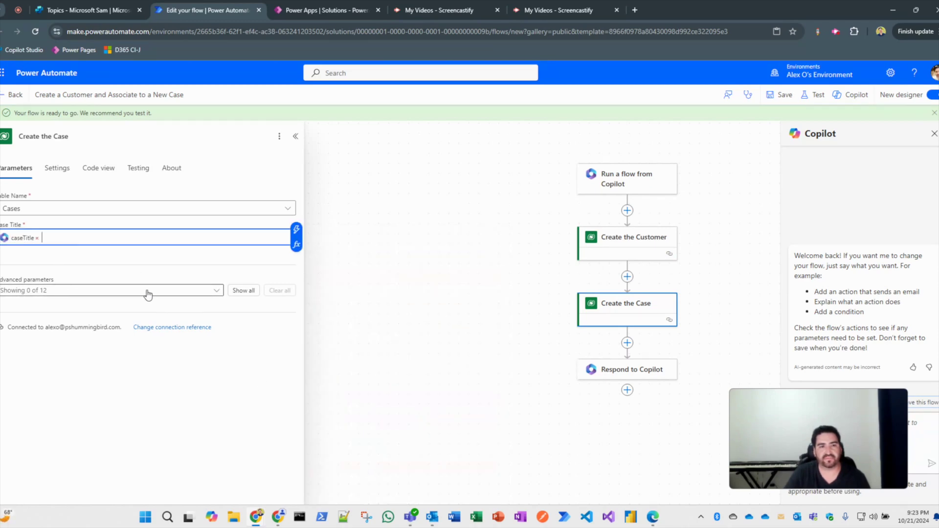
# Fill Case Description with the caseDescription input, then select the Customer field.
pyautogui.click(239, 291)
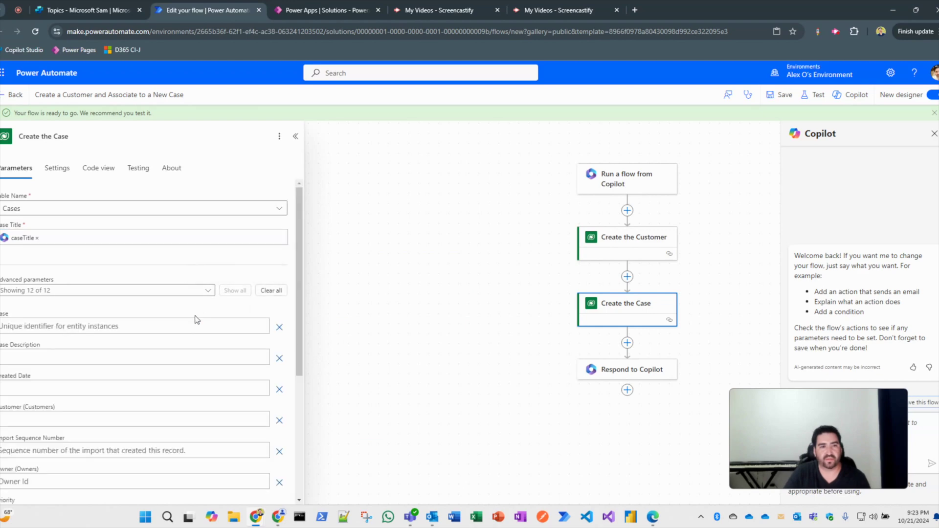
pyautogui.scroll(-2, 193, 318)
pyautogui.click(93, 302)
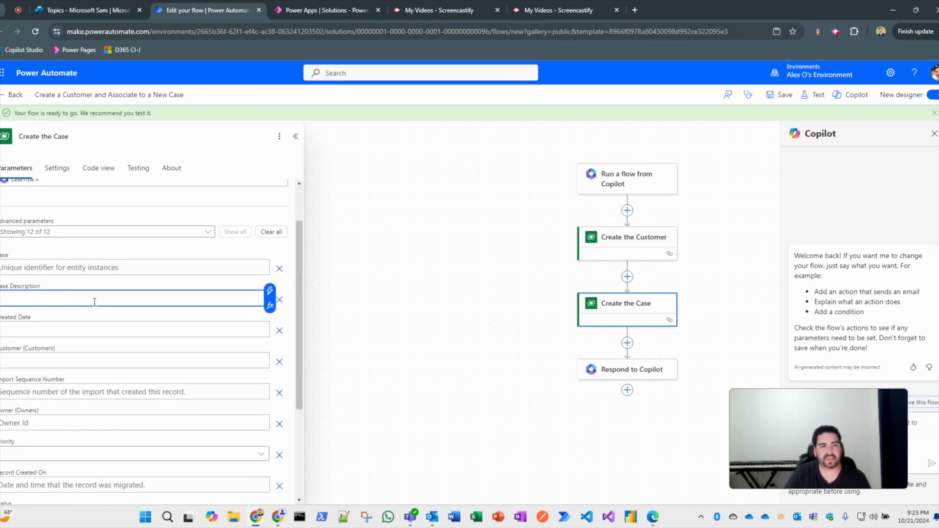
pyautogui.click(270, 295)
pyautogui.scroll(-3, 383, 388)
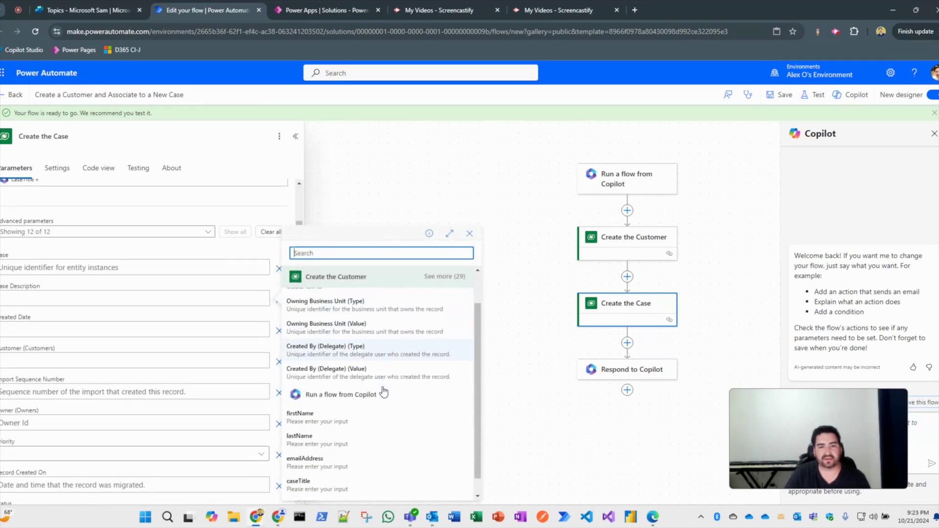
pyautogui.click(335, 488)
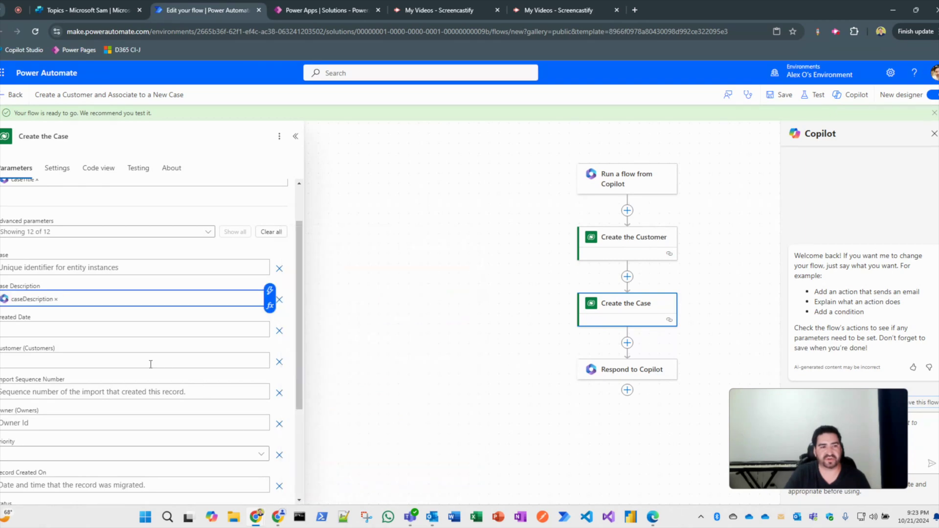
pyautogui.click(89, 363)
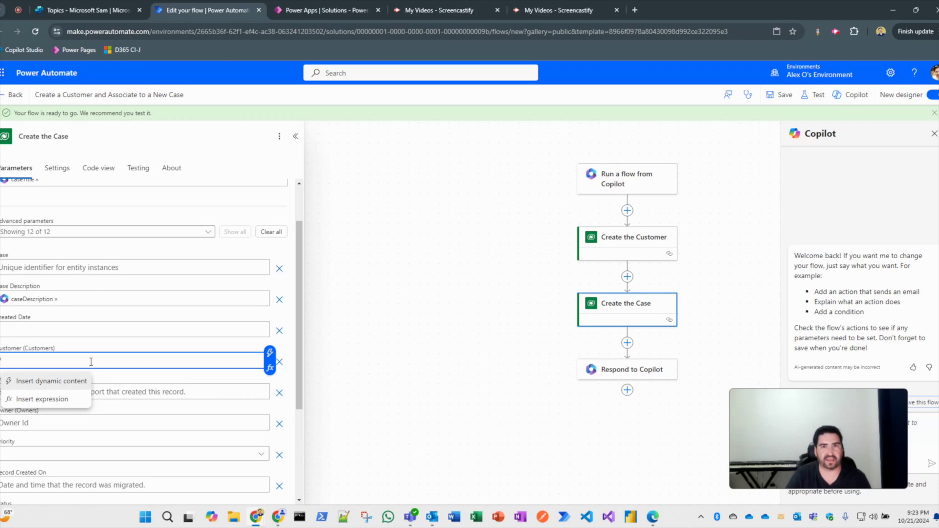
# Copy the Customer table's schema name from its Power Apps table page.
pyautogui.click(324, 11)
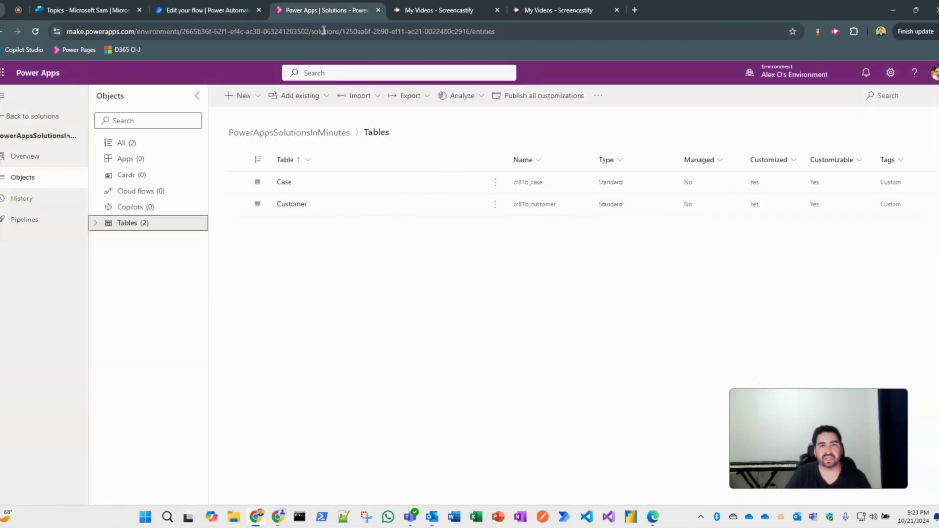
pyautogui.click(114, 221)
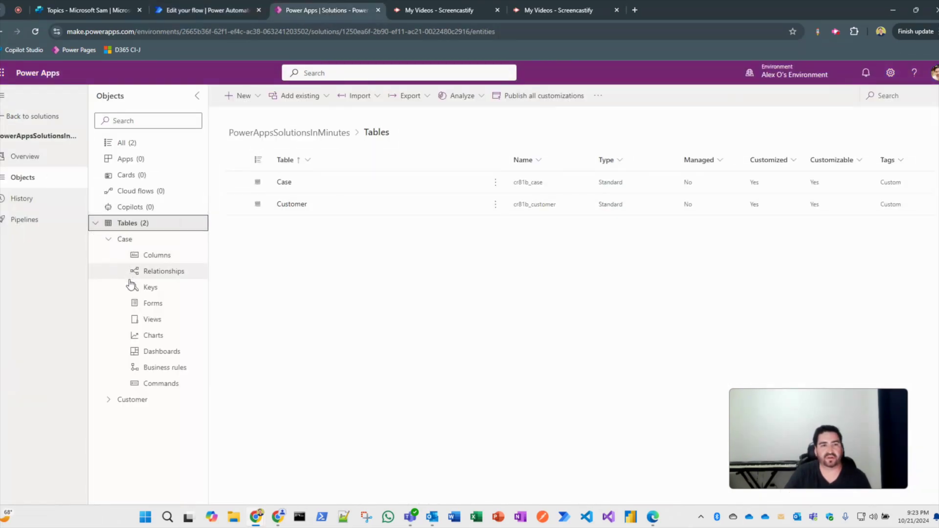
pyautogui.click(112, 400)
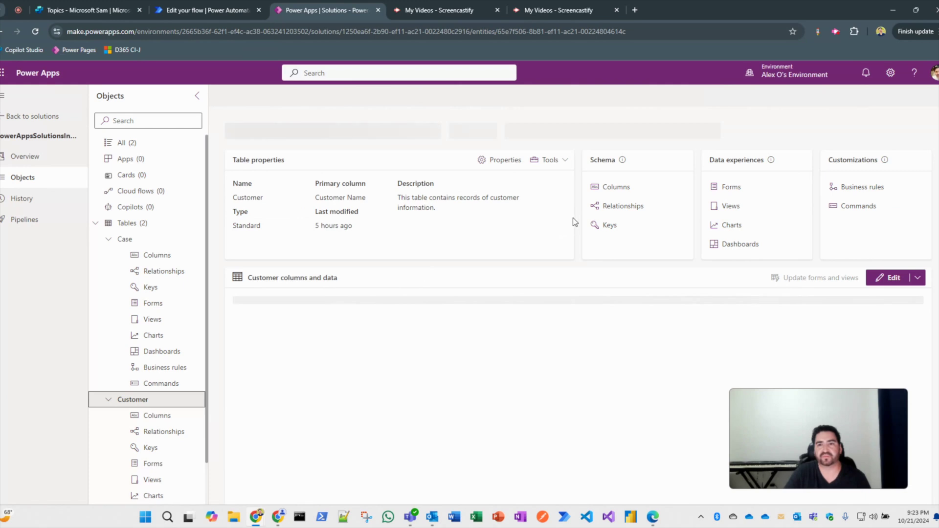
pyautogui.click(564, 161)
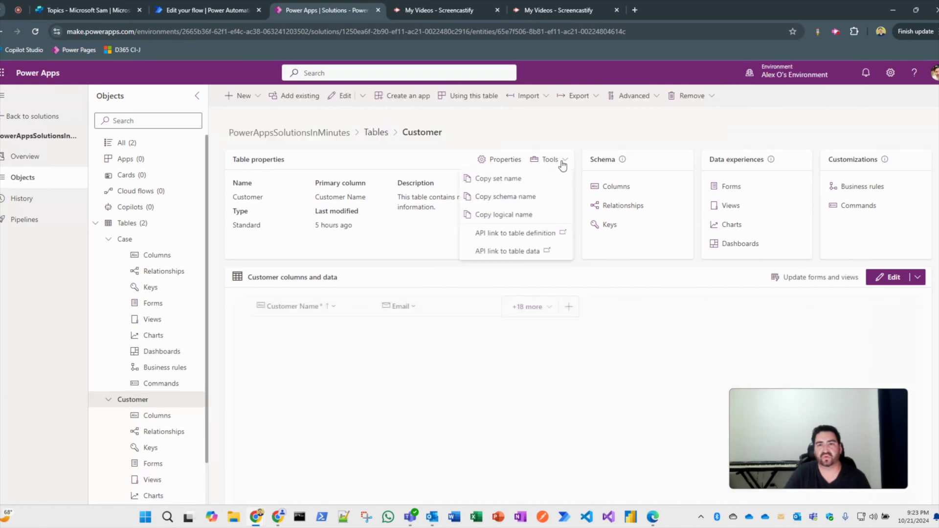
pyautogui.click(531, 201)
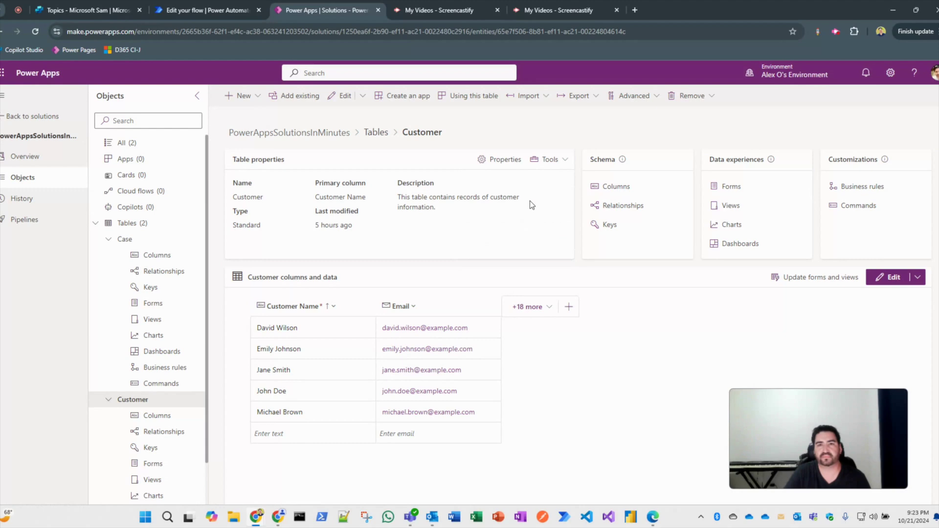
pyautogui.click(193, 11)
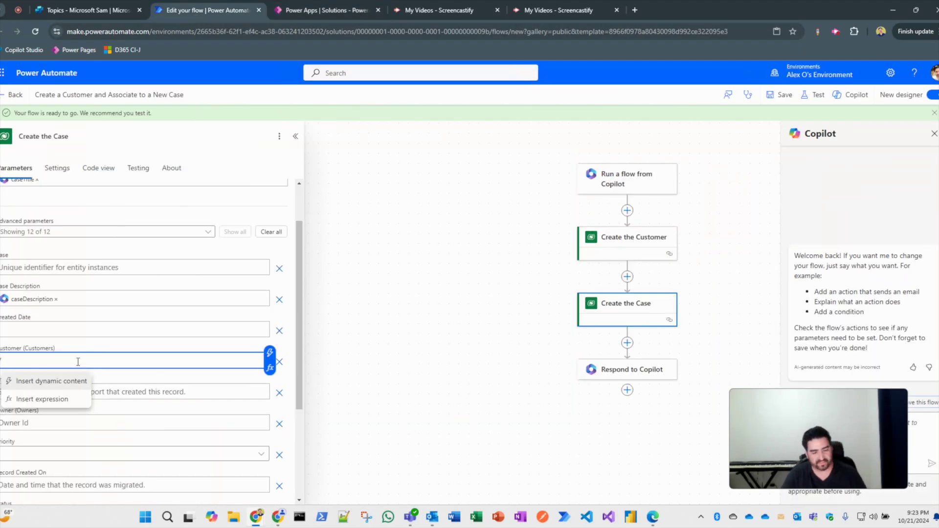
# Paste the schema name into the Customer field and correct it to cr81b_customers().
pyautogui.hotkey('ctrl', 'v')
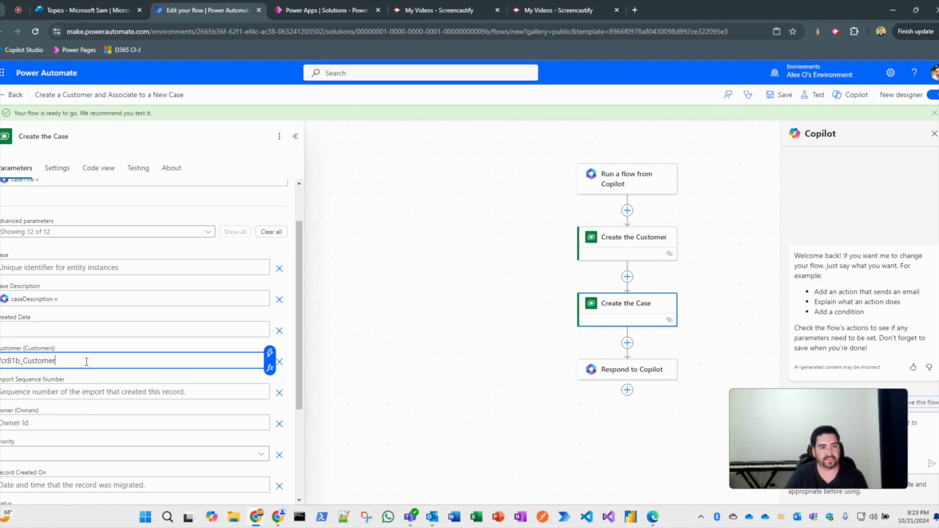
pyautogui.press('BackSpace')
pyautogui.press('BackSpace')
pyautogui.press('BackSpace')
pyautogui.press('BackSpace')
pyautogui.press('BackSpace')
pyautogui.press('BackSpace')
pyautogui.press('BackSpace')
pyautogui.write('u')
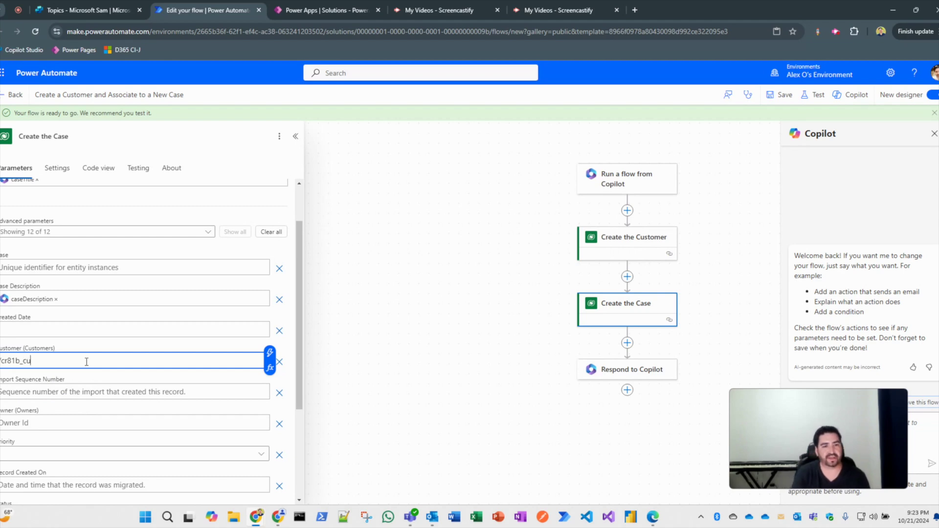
pyautogui.write('stomers(')
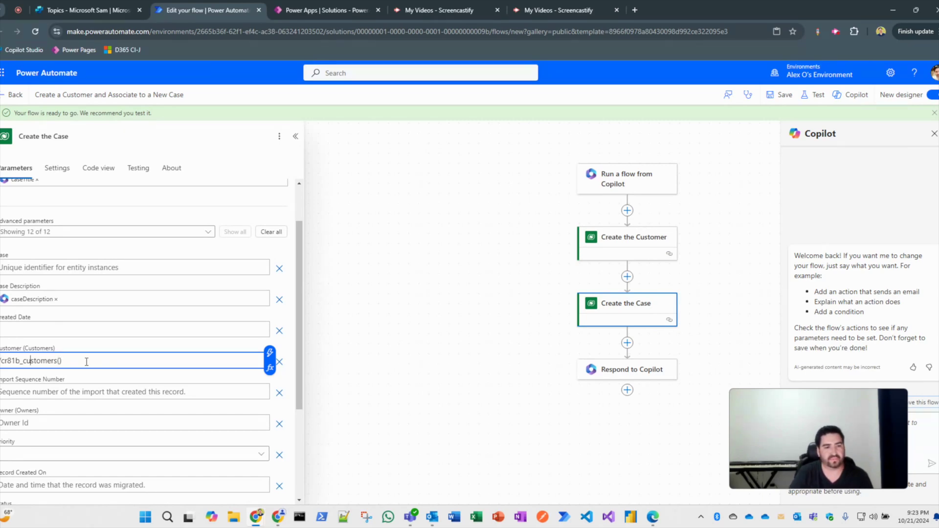
pyautogui.press('Left')
pyautogui.press('Left')
pyautogui.press('Left')
pyautogui.press('Left')
pyautogui.press('Left')
pyautogui.press('Left')
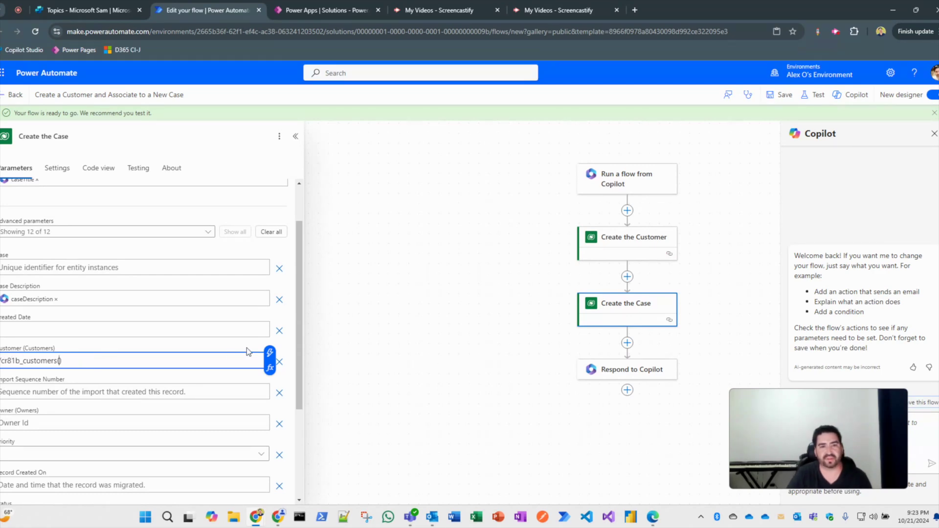
# Insert the new Customer's dynamic content inside the parentheses and save the flow.
pyautogui.click(269, 364)
pyautogui.write('customer')
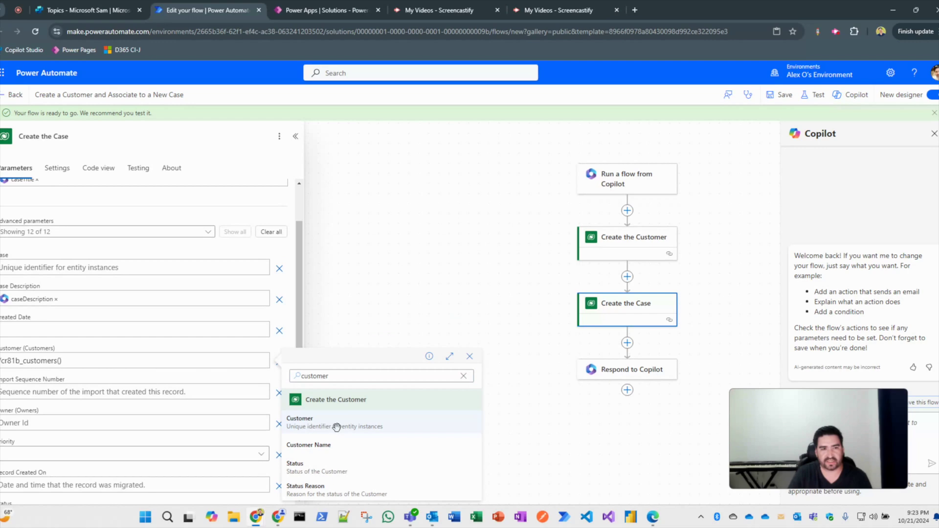
pyautogui.click(336, 421)
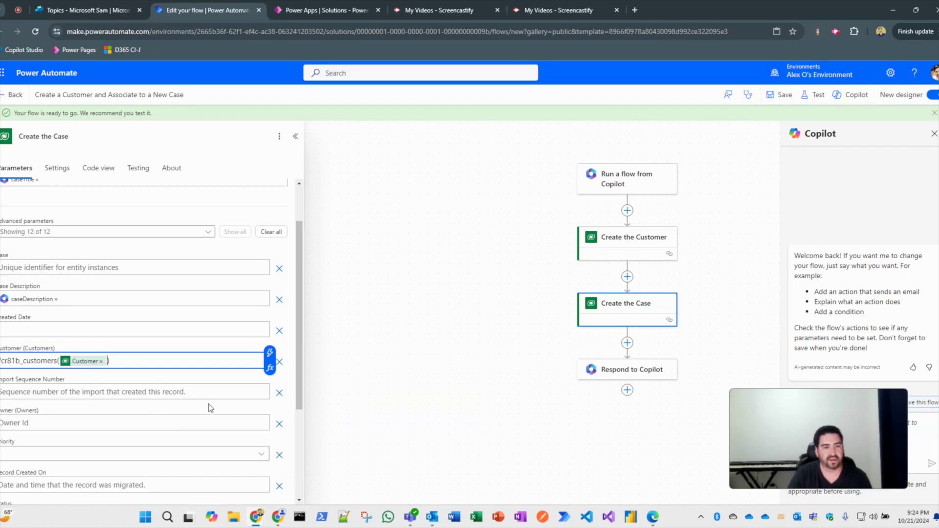
pyautogui.scroll(-2, 203, 409)
pyautogui.scroll(-1, 203, 408)
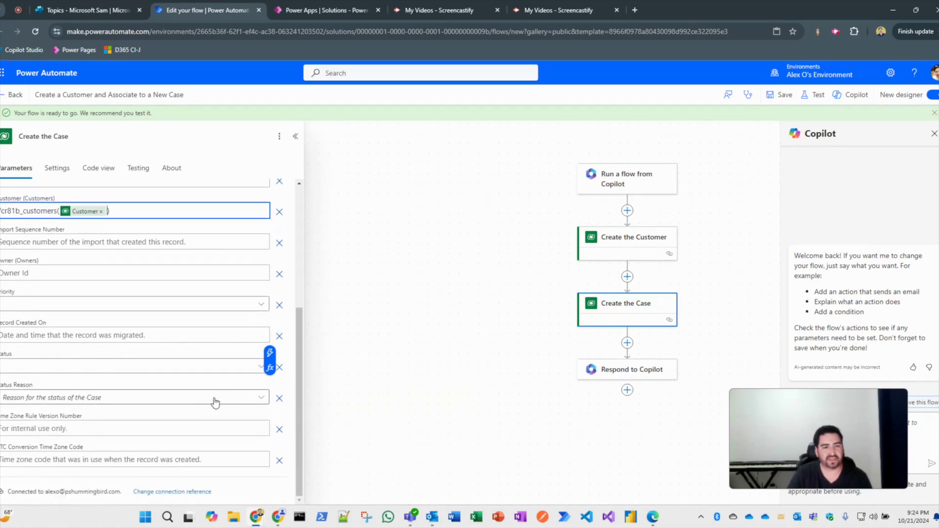
pyautogui.scroll(4, 216, 402)
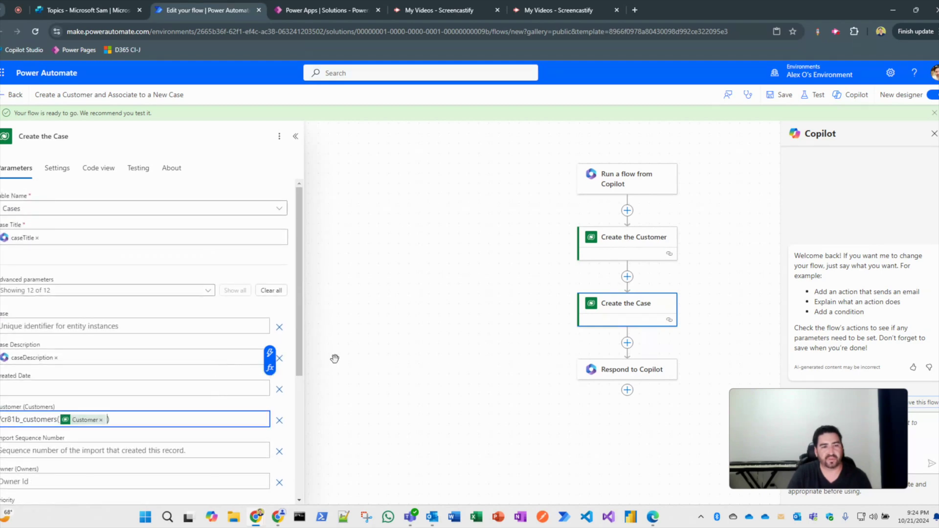
pyautogui.click(780, 94)
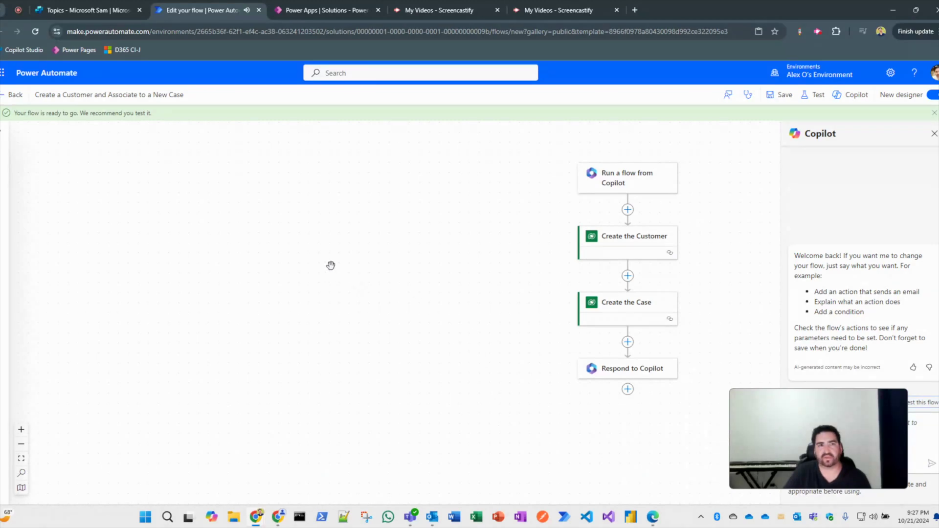
# Return to the Create a Case topic in Copilot Studio.
pyautogui.click(101, 13)
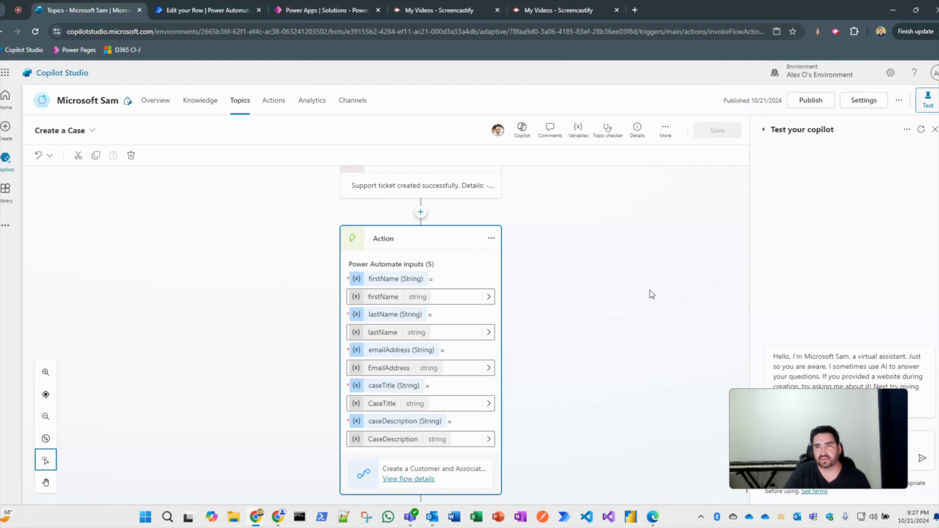
# Restart the Test your copilot conversation so a fresh greeting appears.
pyautogui.scroll(-1, 582, 329)
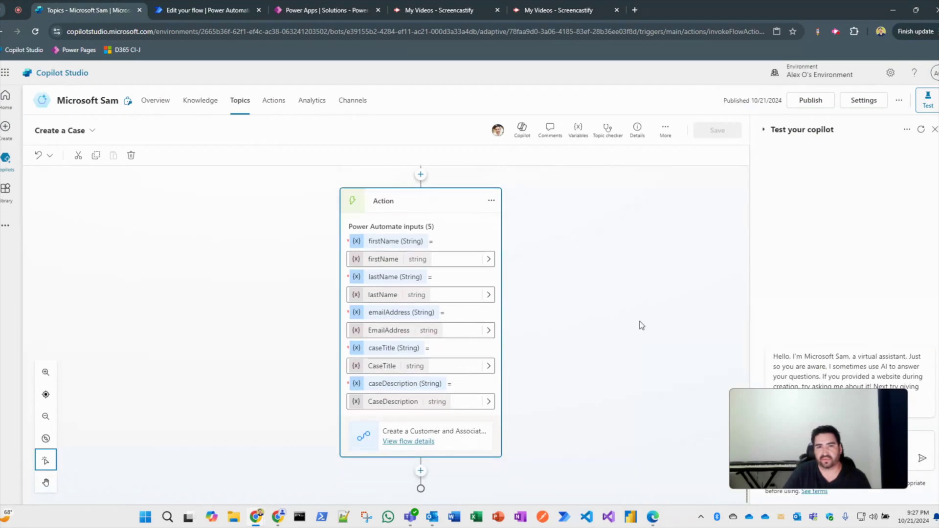
pyautogui.scroll(5, 642, 325)
pyautogui.scroll(5, 642, 325)
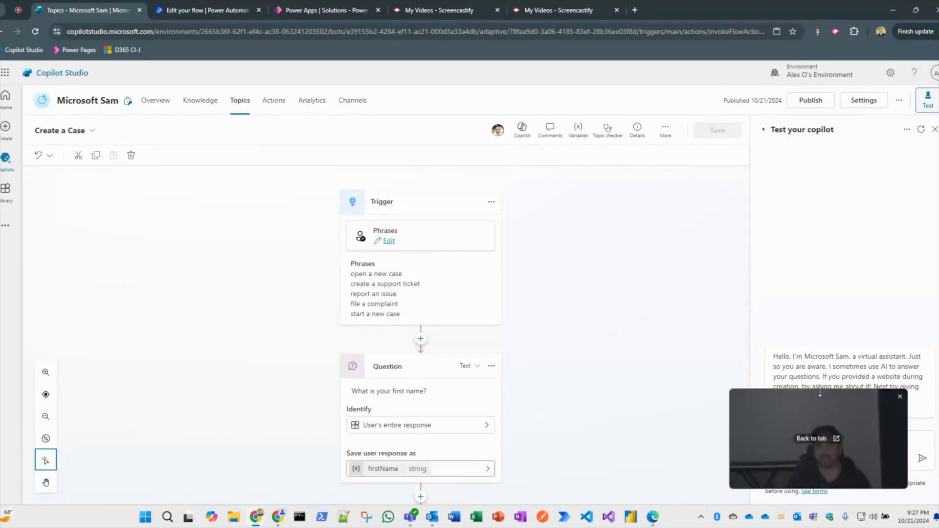
pyautogui.moveTo(832, 405); pyautogui.dragTo(650, 392)
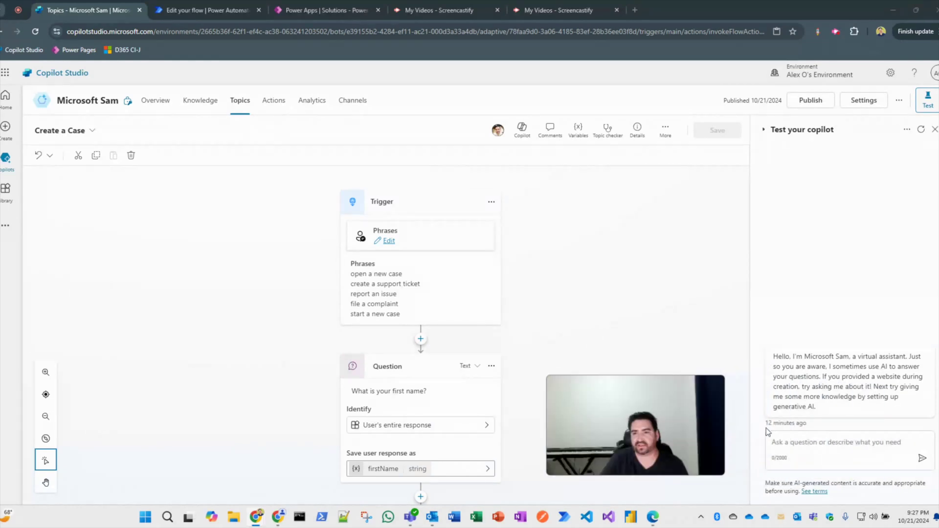
pyautogui.click(807, 444)
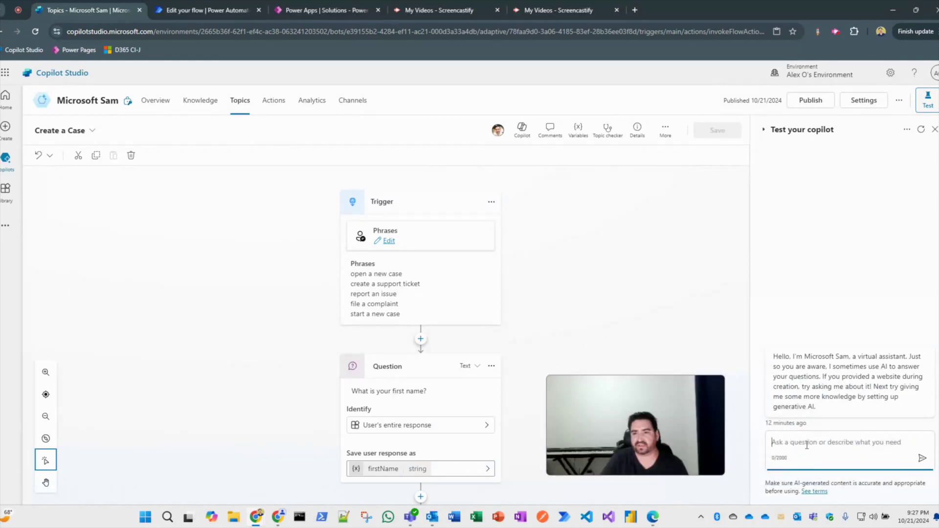
pyautogui.click(921, 130)
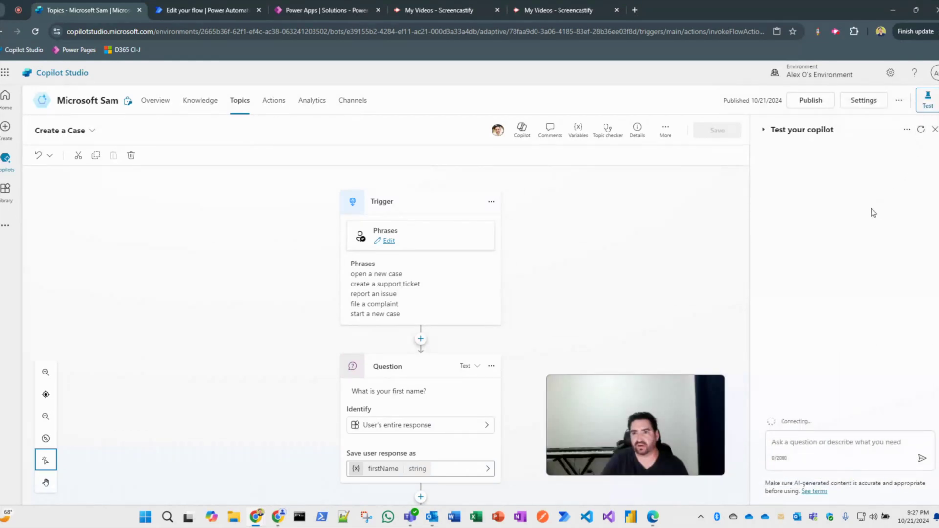
pyautogui.click(921, 130)
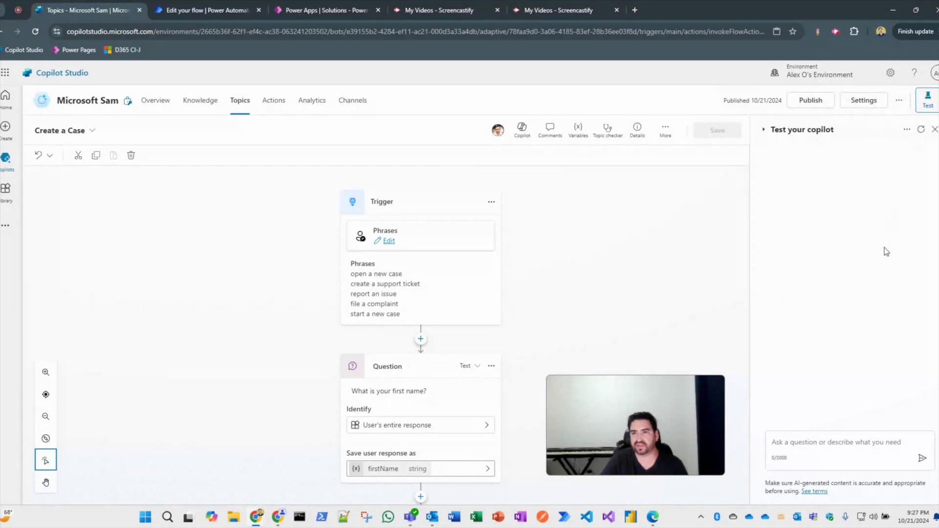
pyautogui.click(823, 438)
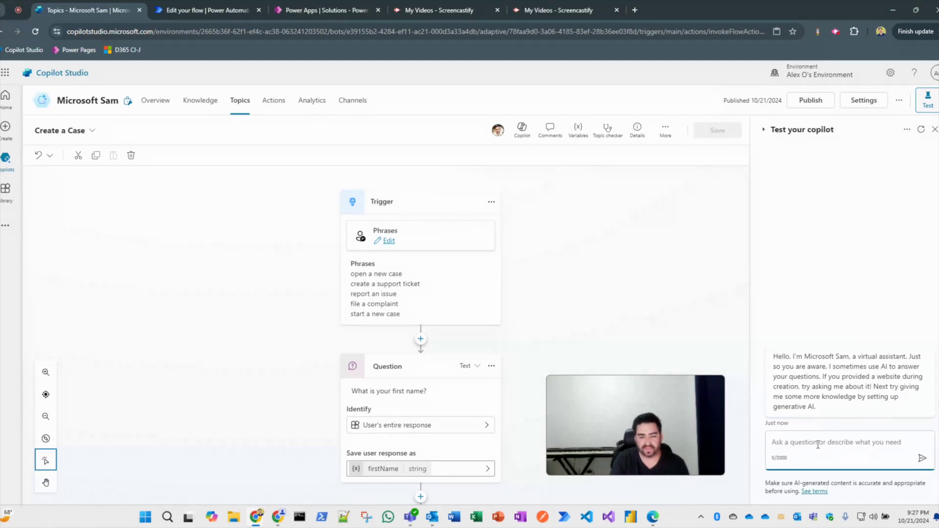
# Ask the bot to create a ticket and answer with the customer's first and last name.
pyautogui.write('create a ticket')
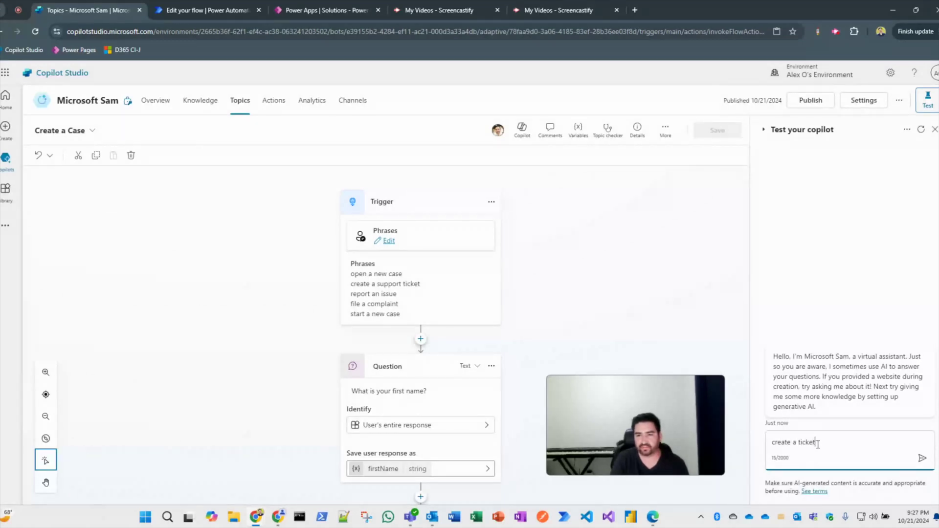
pyautogui.press('Return')
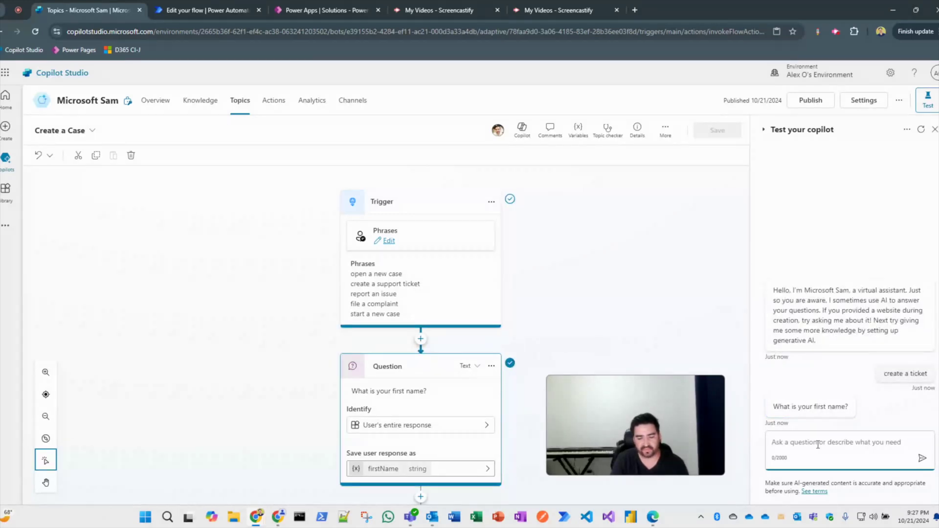
pyautogui.write('Jon')
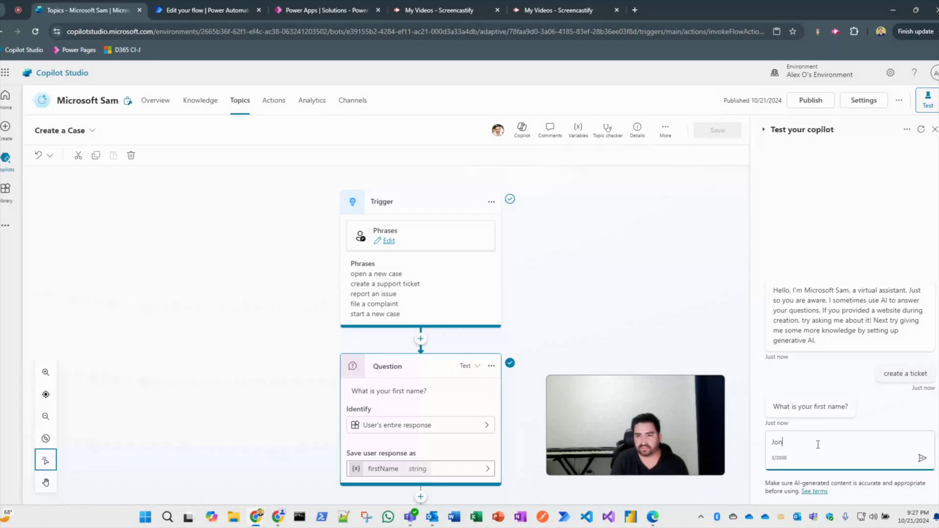
pyautogui.press('Return')
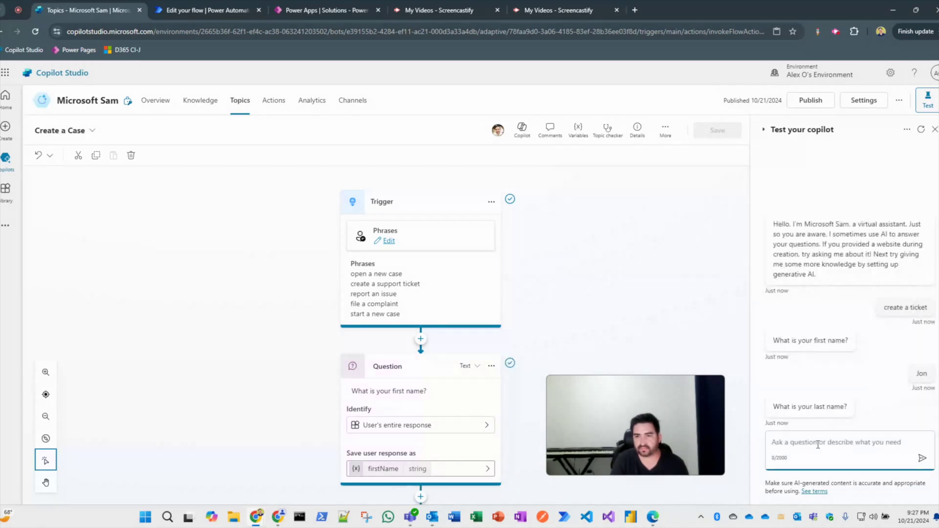
pyautogui.write('Snow')
pyautogui.press('Return')
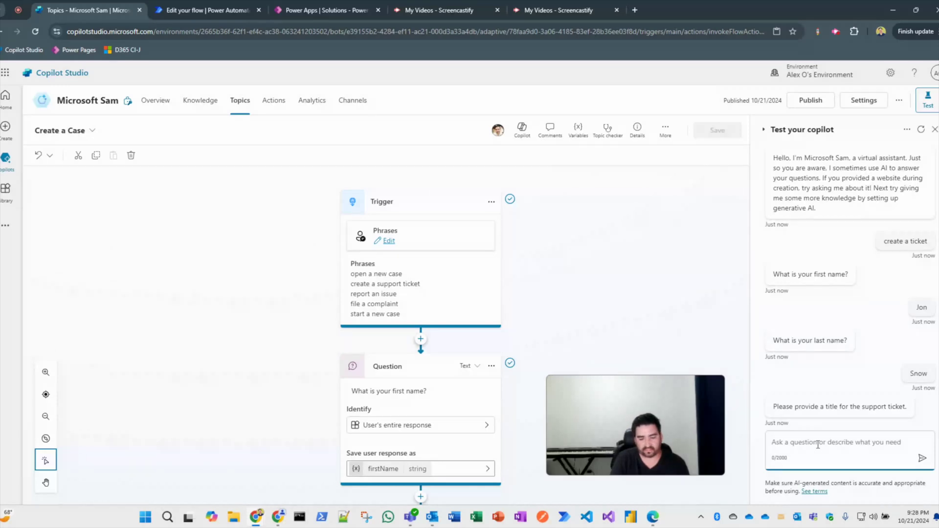
# Send the laptop-display ticket title and the blue screen of death issue description.
pyautogui.write('My ')
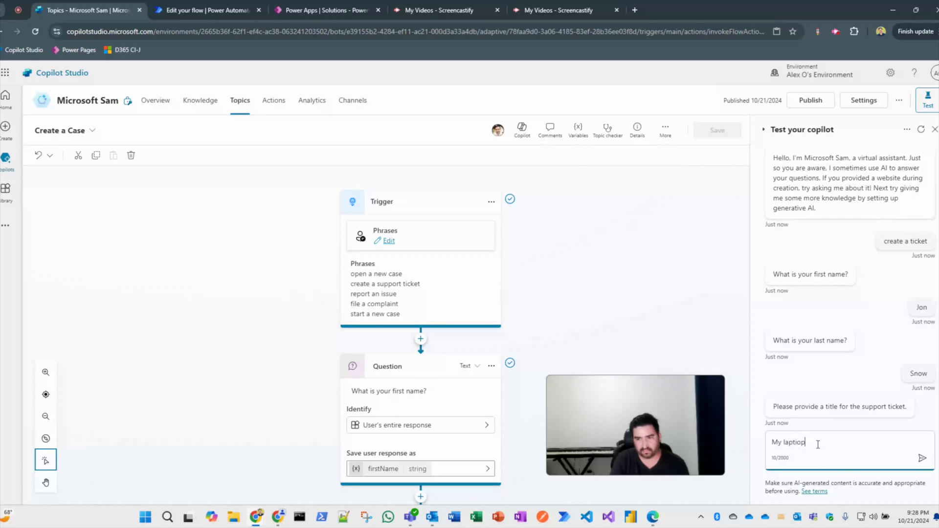
pyautogui.write('laptiop')
pyautogui.press('BackSpace')
pyautogui.press('BackSpace')
pyautogui.press('BackSpace')
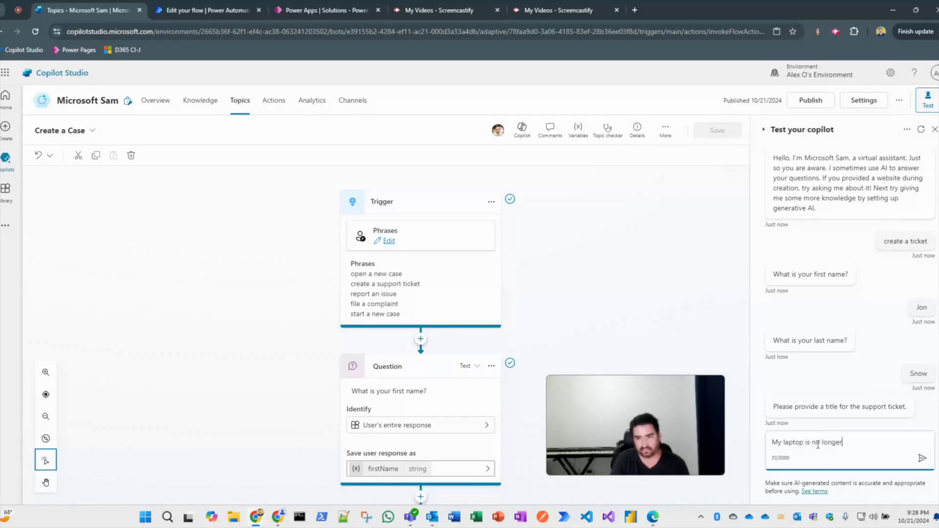
pyautogui.write('di')
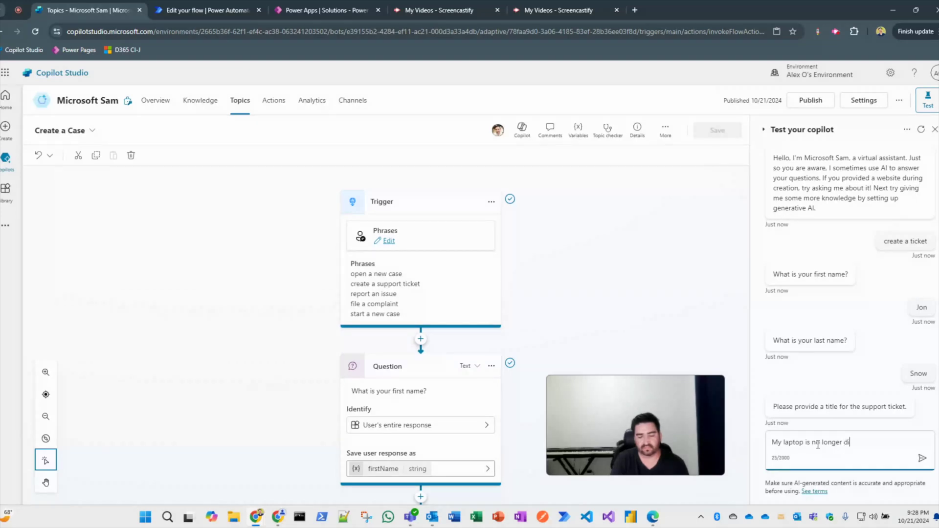
pyautogui.write('splaying any data.')
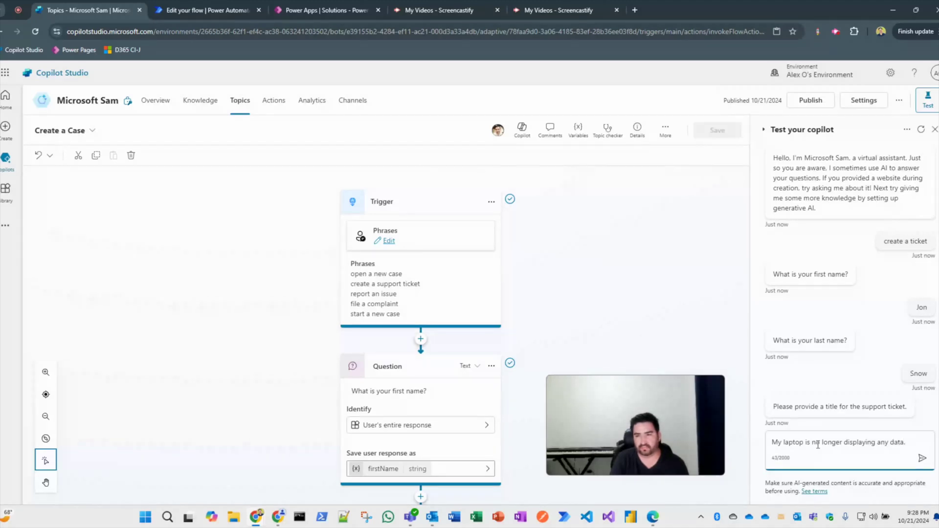
pyautogui.press('Return')
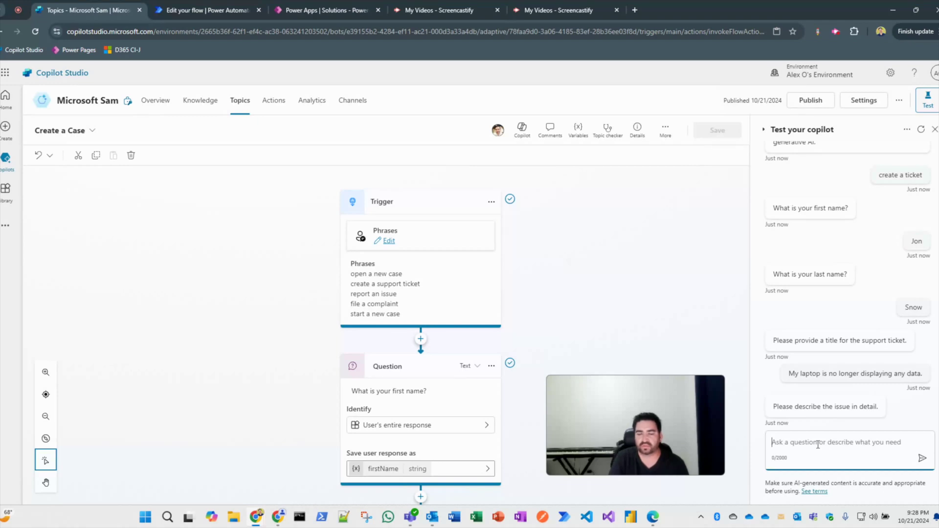
pyautogui.write('I ')
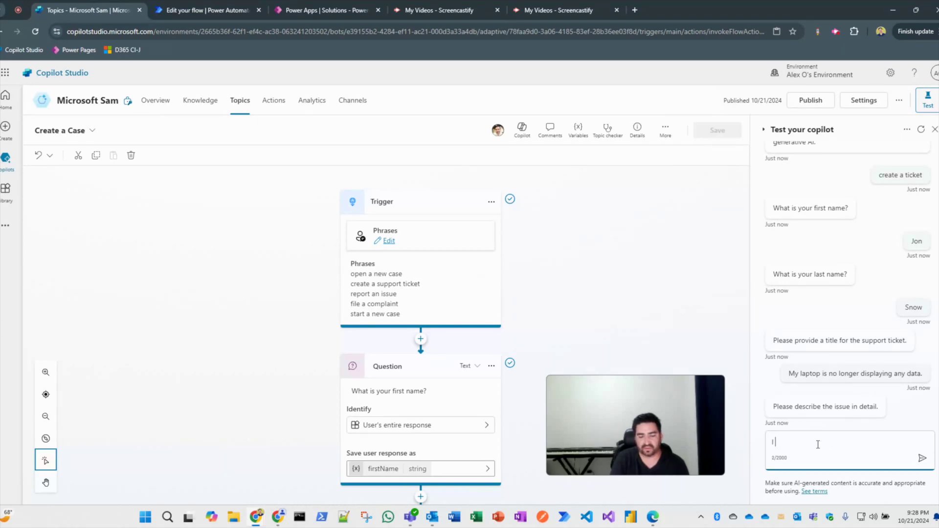
pyautogui.write('have a blue screen')
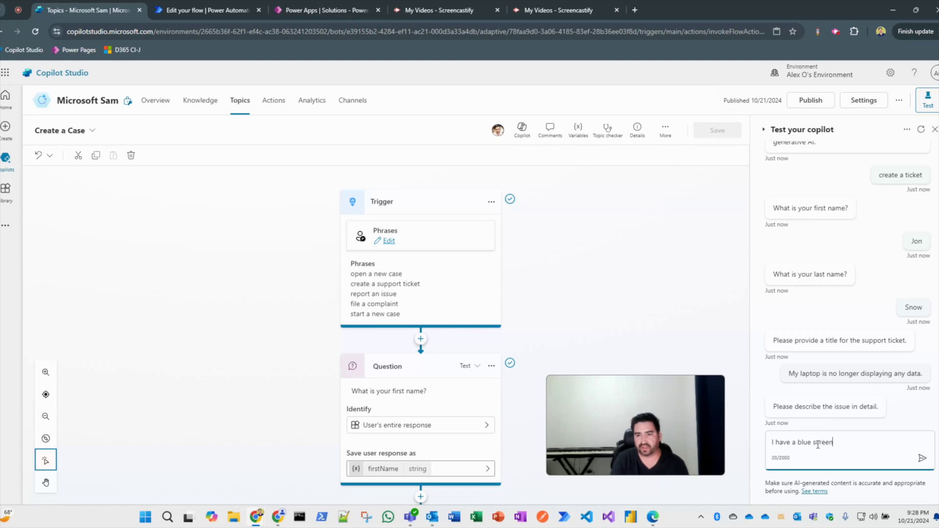
pyautogui.write(' of death')
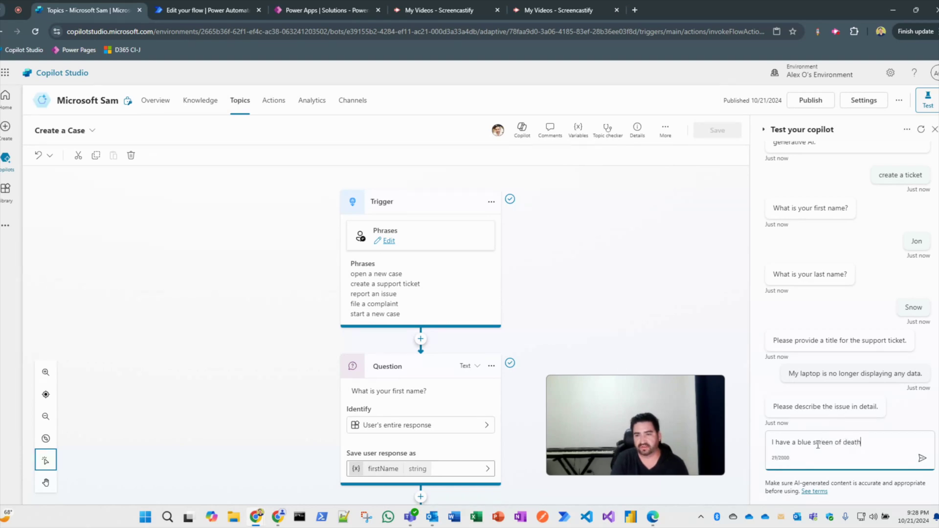
pyautogui.write(' (BSOPD')
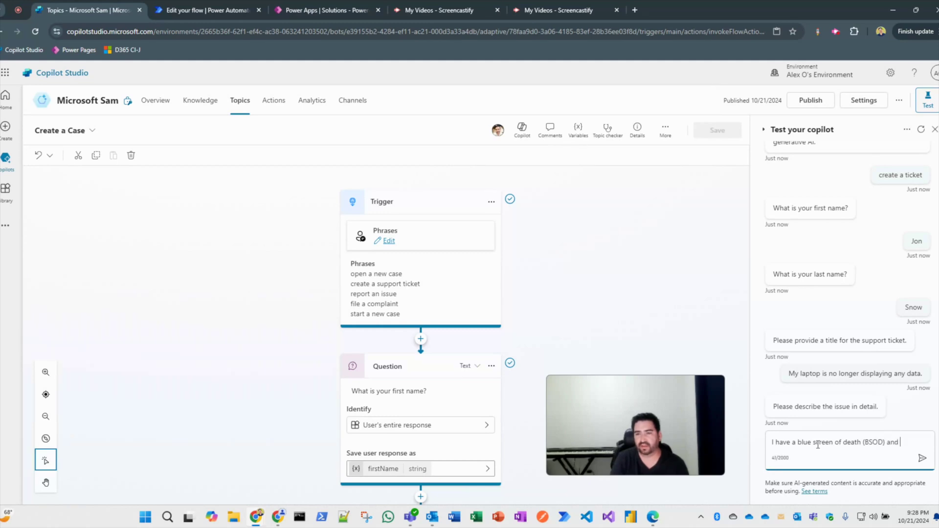
pyautogui.write("'t perform")
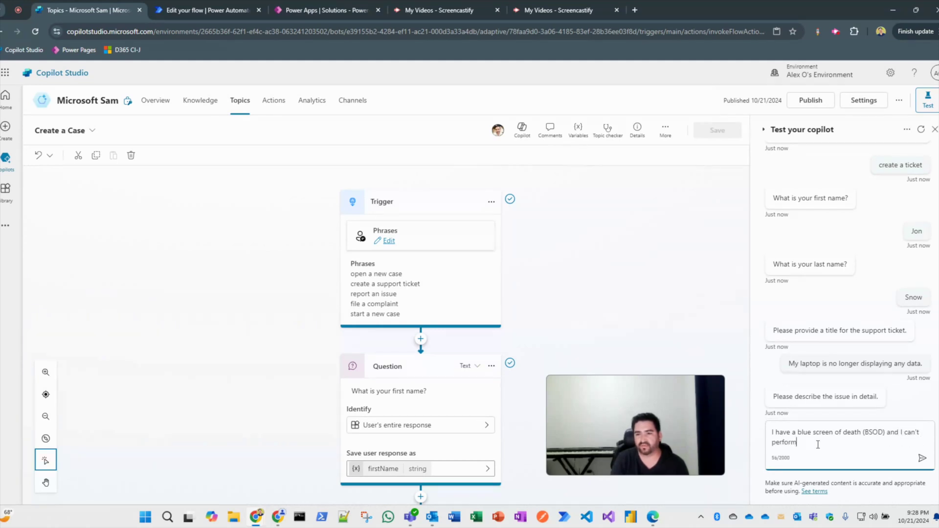
pyautogui.write(' my job anymort')
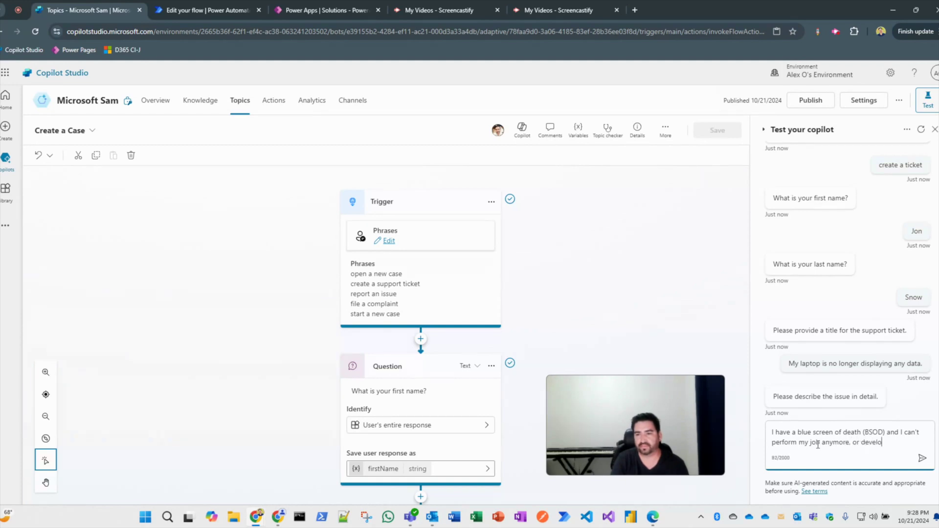
pyautogui.write('y new applicat')
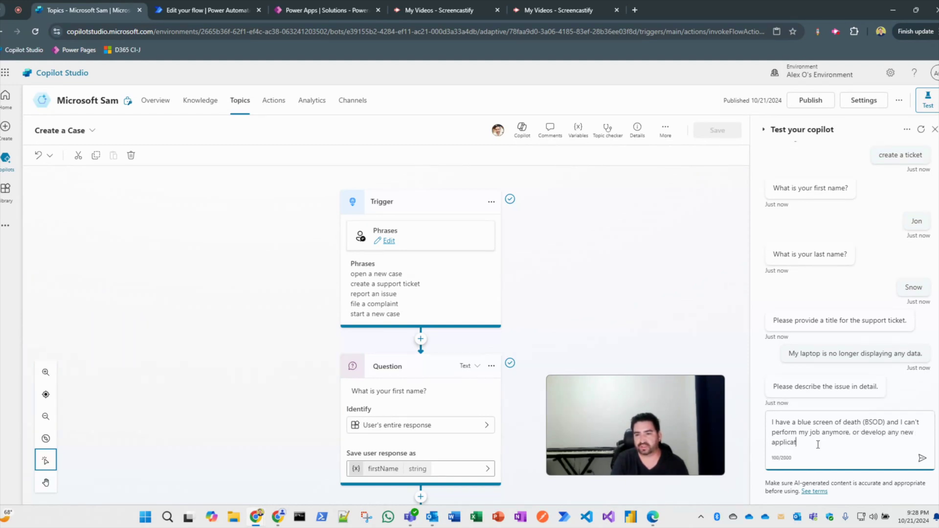
pyautogui.write('ions. Please h')
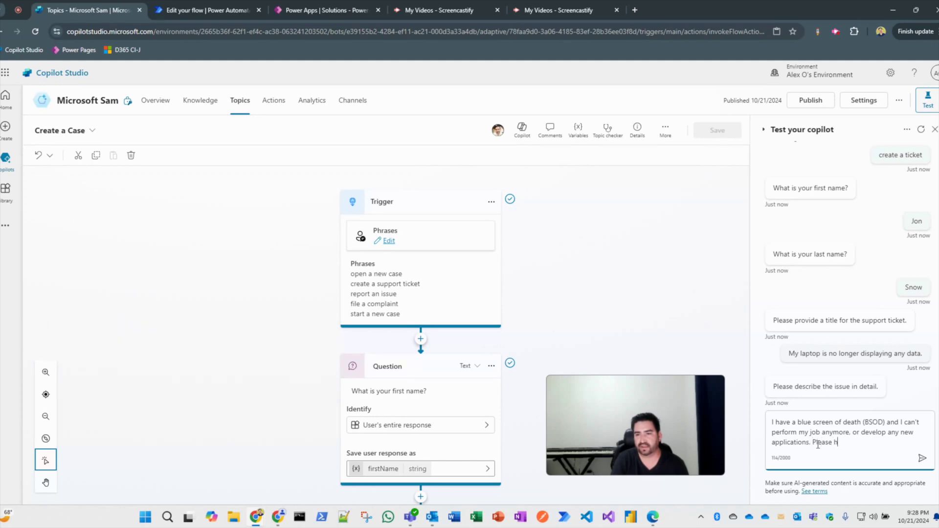
pyautogui.write('elp!!!!')
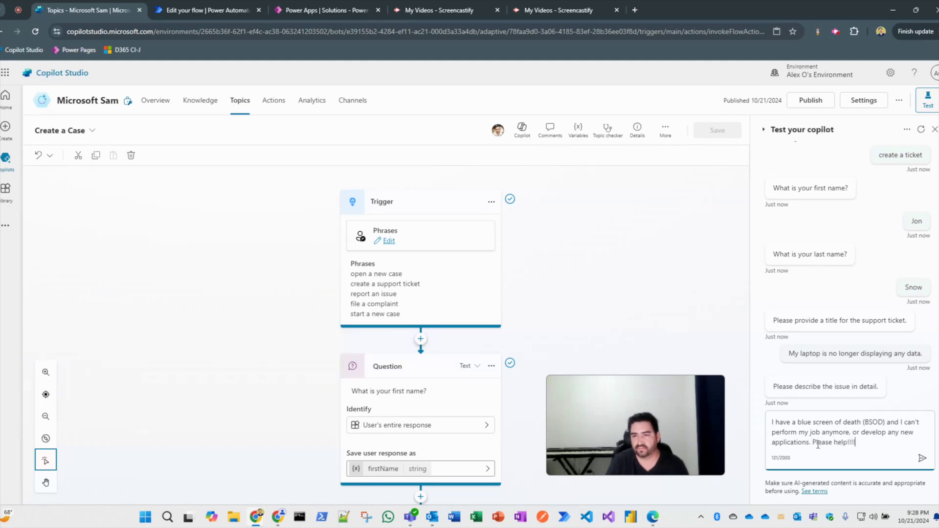
pyautogui.press('Return')
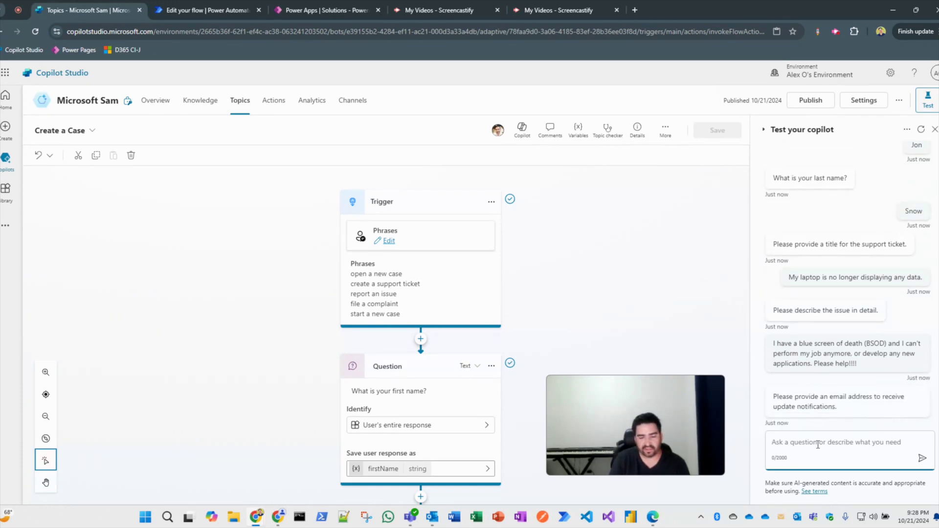
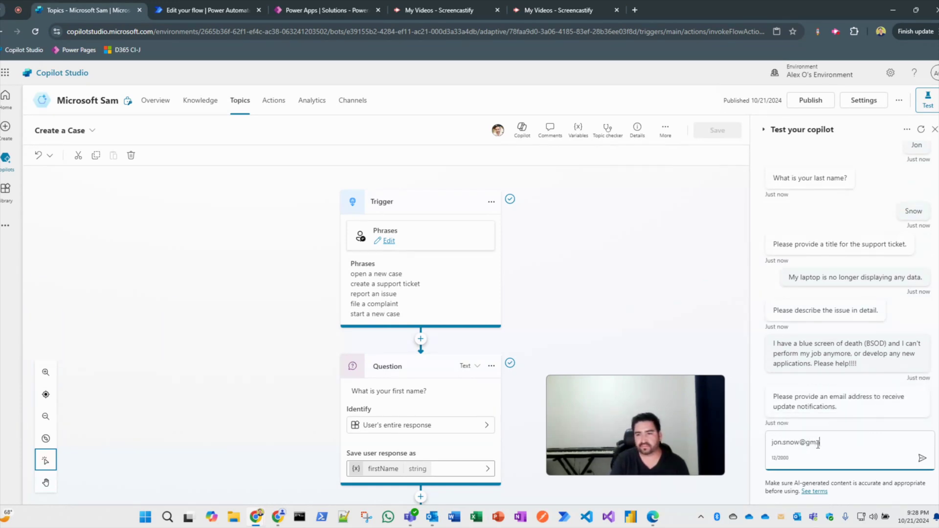
# Provide the contact's e-mail address so the bot confirms the ticket was created.
pyautogui.press('Return')
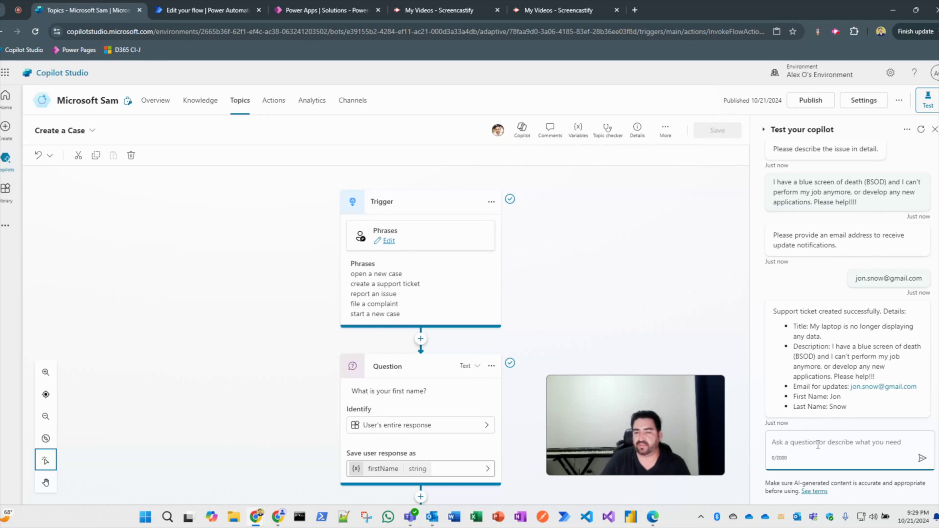
pyautogui.click(232, 11)
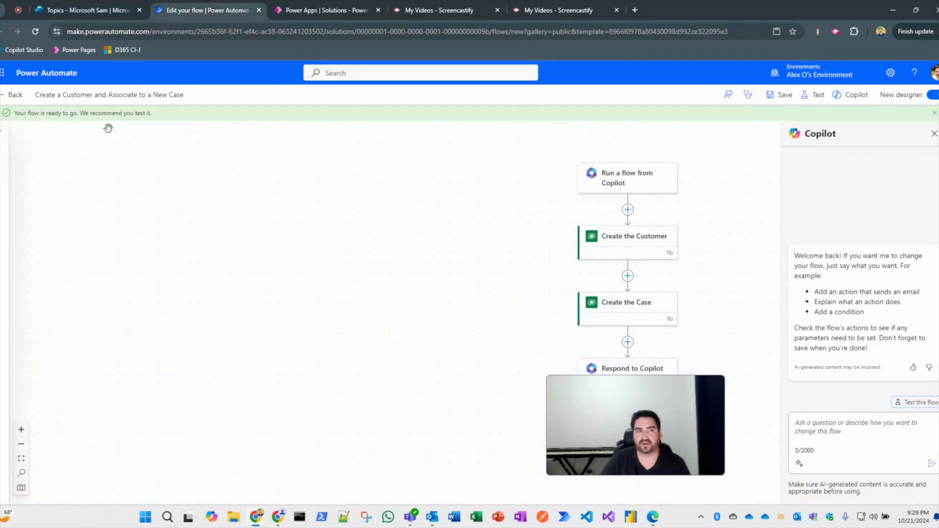
# Open the flow's details page to confirm its latest run succeeded.
pyautogui.click(15, 95)
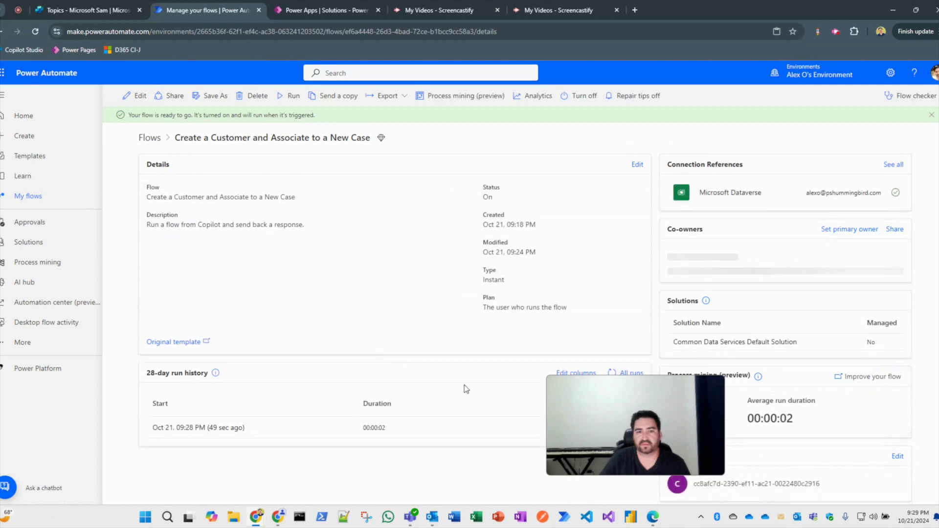
pyautogui.moveTo(588, 383); pyautogui.dragTo(708, 398)
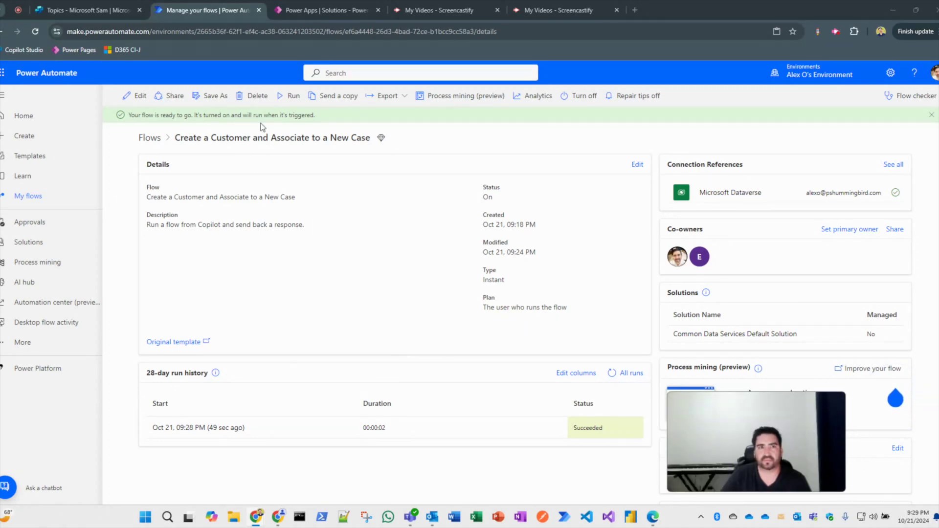
pyautogui.hotkey('ctrl', 'shift', 'Tab')
pyautogui.click(321, 10)
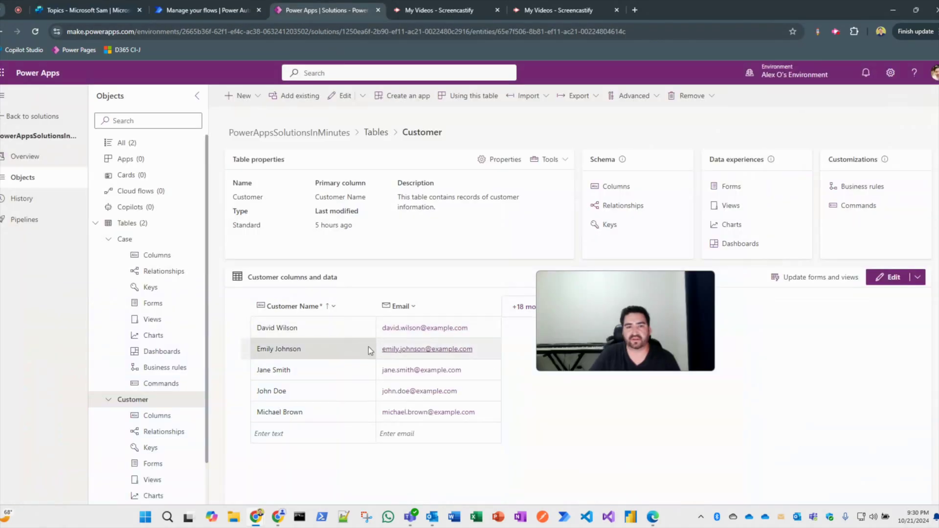
# Reload Power Apps so the new customer record shows in the Customer table.
pyautogui.click(35, 32)
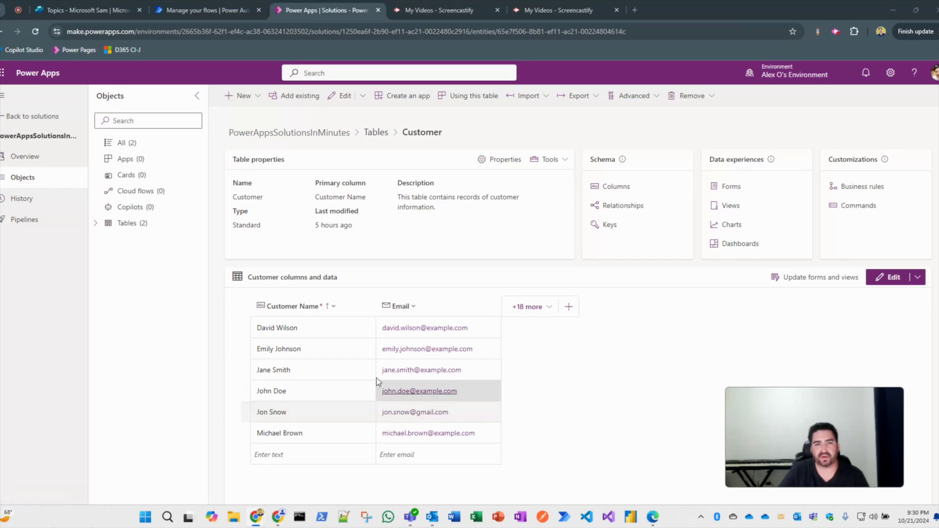
pyautogui.click(96, 223)
# Open the Case table data and resize the Priority column to reveal Status.
pyautogui.click(109, 239)
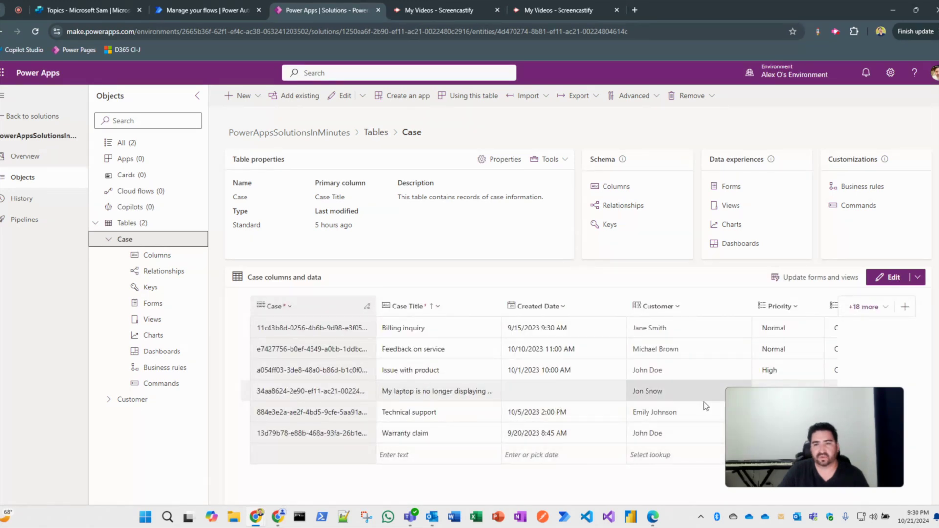
pyautogui.moveTo(776, 396); pyautogui.dragTo(645, 454)
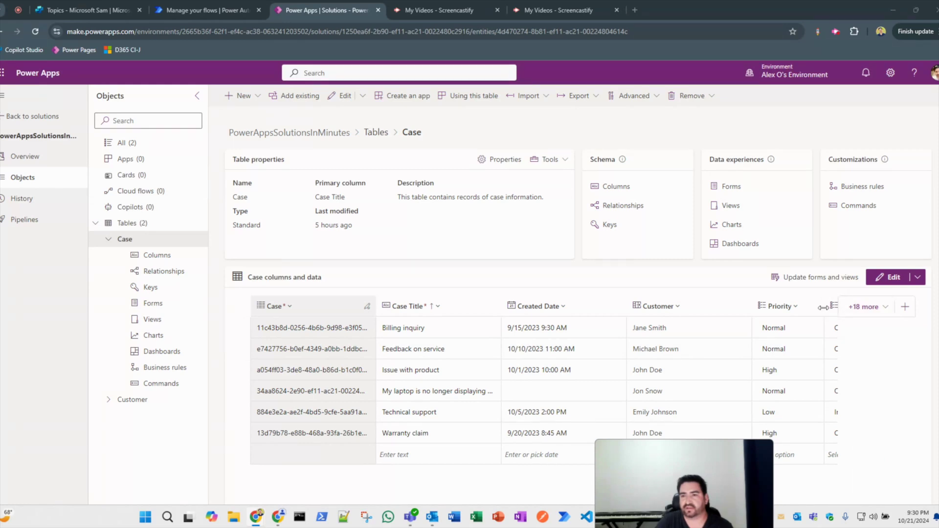
pyautogui.moveTo(823, 307); pyautogui.dragTo(759, 306)
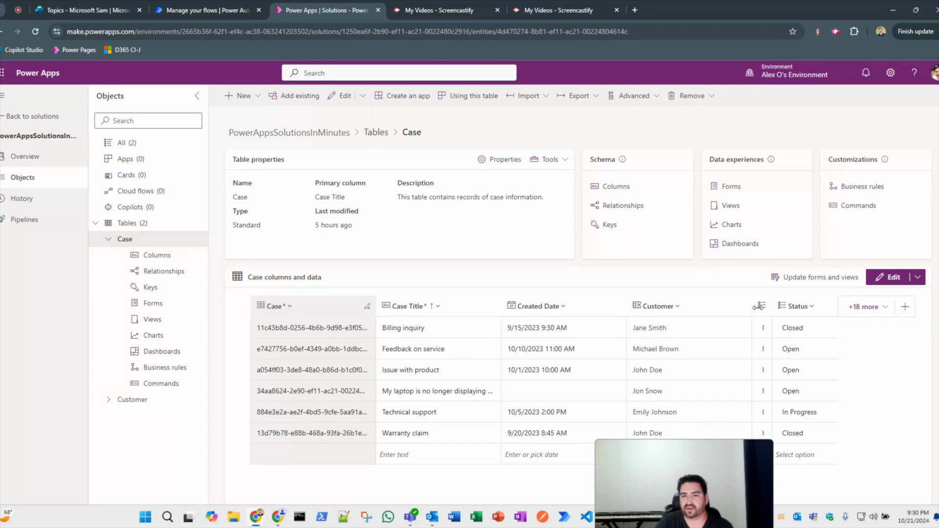
pyautogui.moveTo(758, 306); pyautogui.dragTo(790, 306)
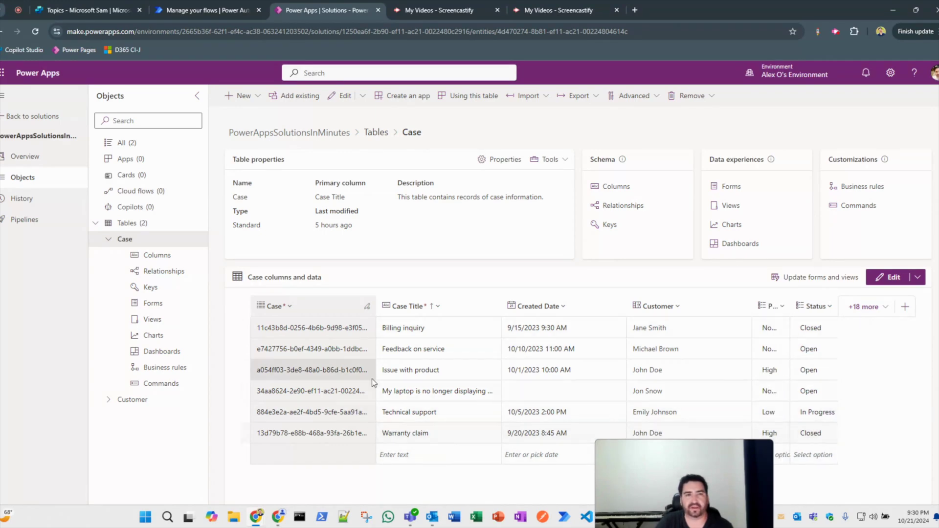